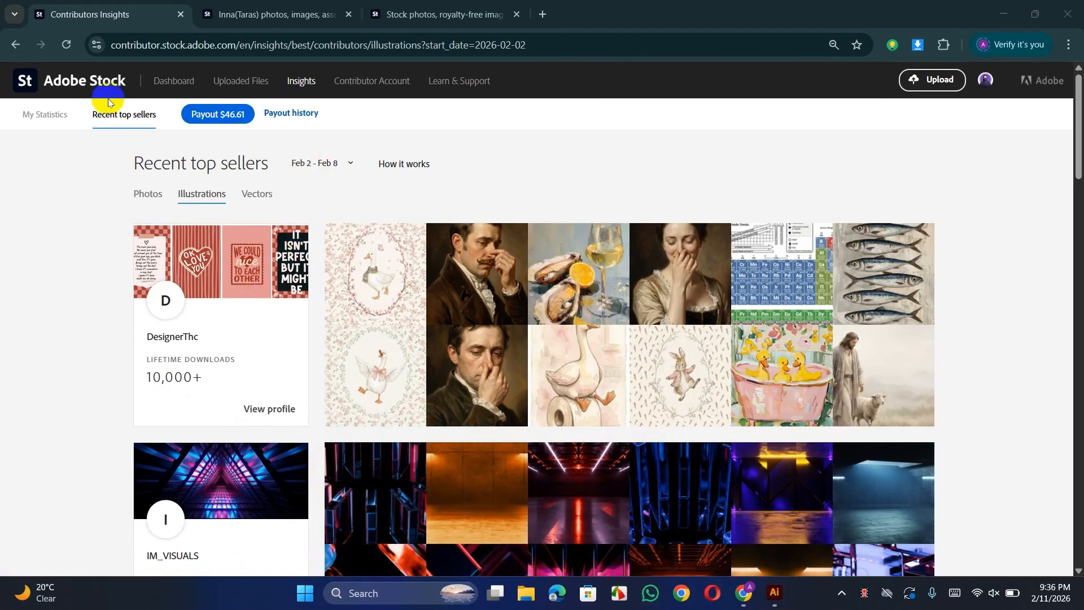
Browse the recent top-selling illustrations for the week of Feb 2 - Feb 8 in the contributor insights
left_click(303, 85)
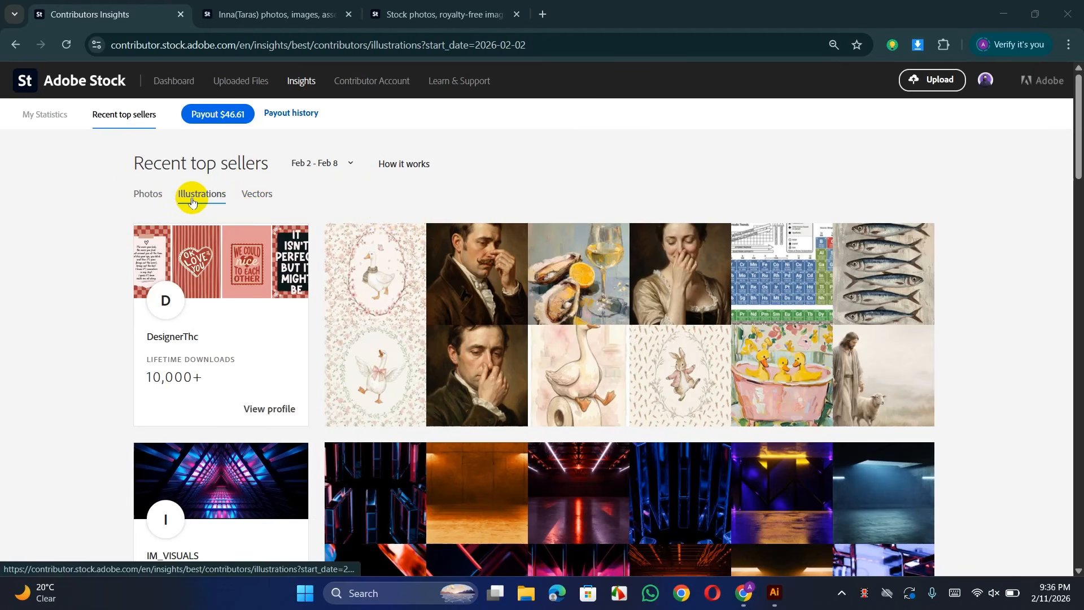
scroll(563, 382, "down", 5)
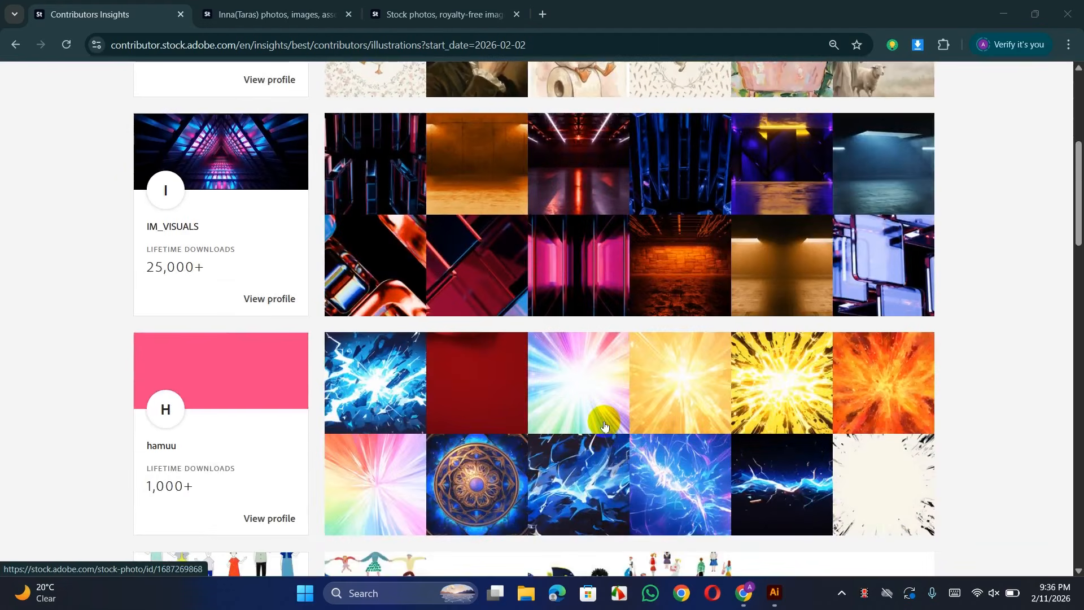
scroll(433, 361, "down", 2)
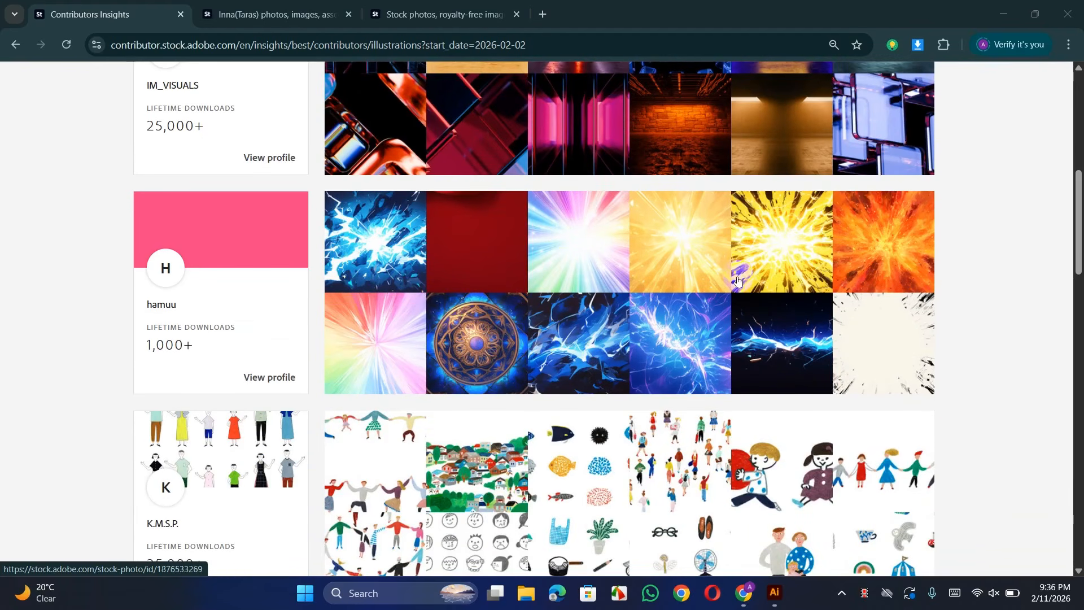
scroll(737, 281, "up", 10)
Show the top-selling illustrations for Jan 26 - Feb 1 and review the contributors' artwork and lifetime downloads
left_click(351, 163)
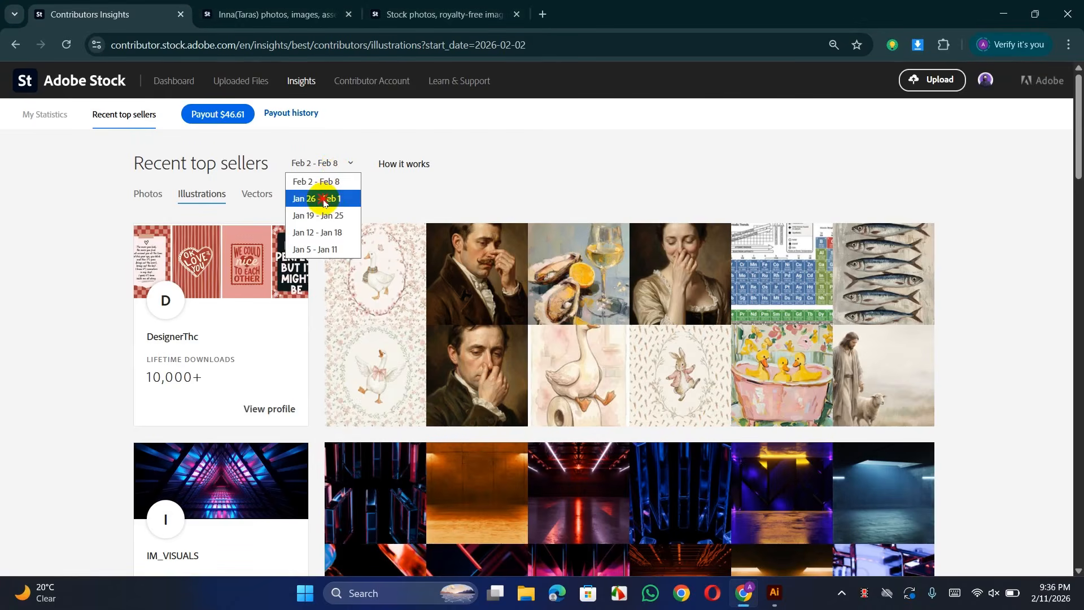
left_click(323, 200)
scroll(489, 329, "down", 1)
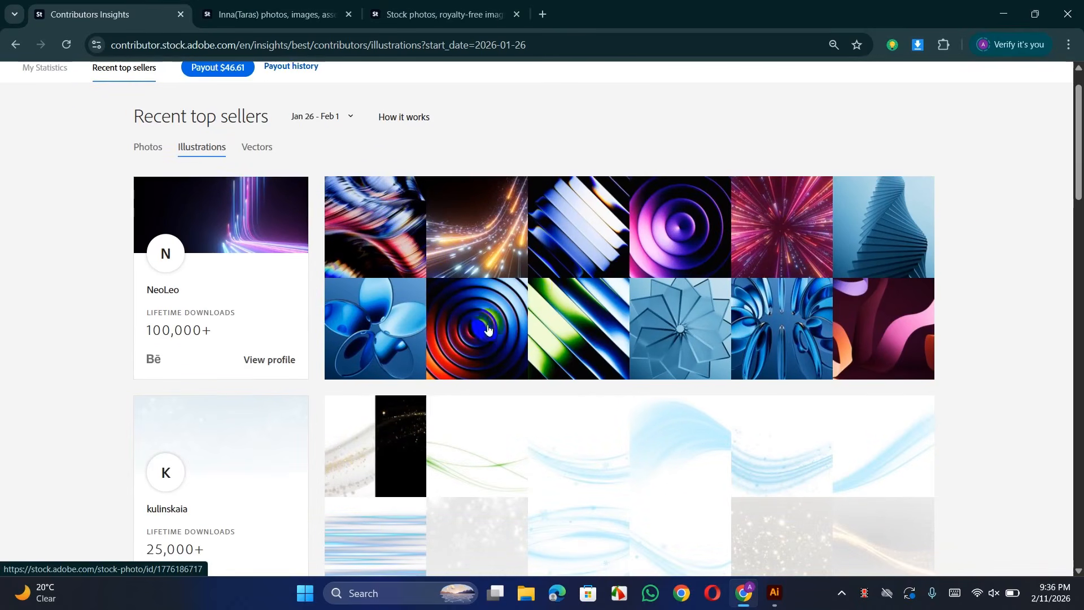
scroll(860, 261, "down", 3)
scroll(242, 336, "up", 1)
scroll(621, 257, "down", 3)
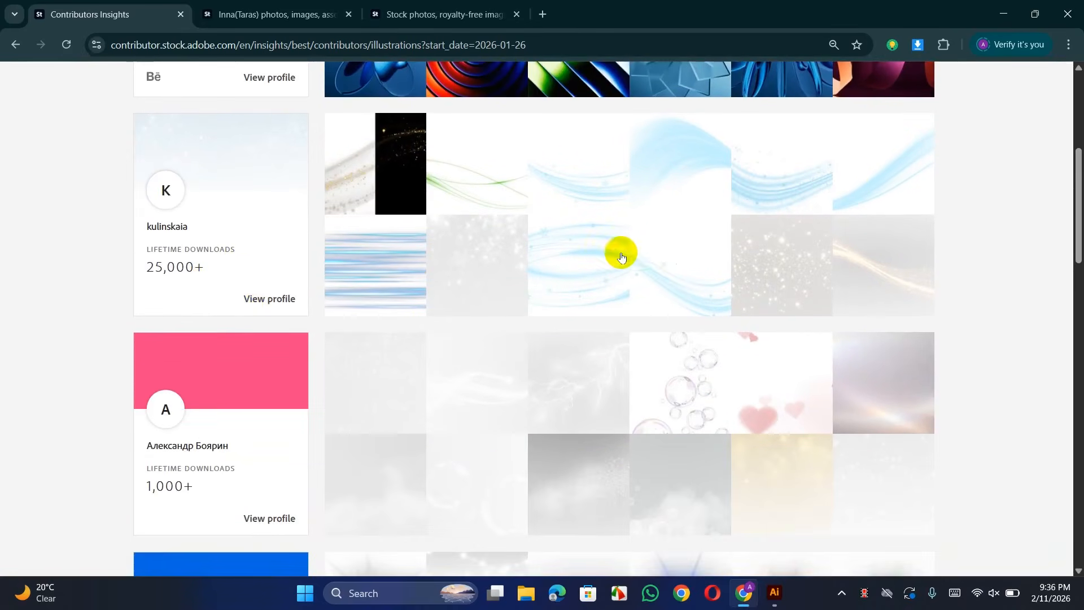
scroll(621, 257, "up", 2)
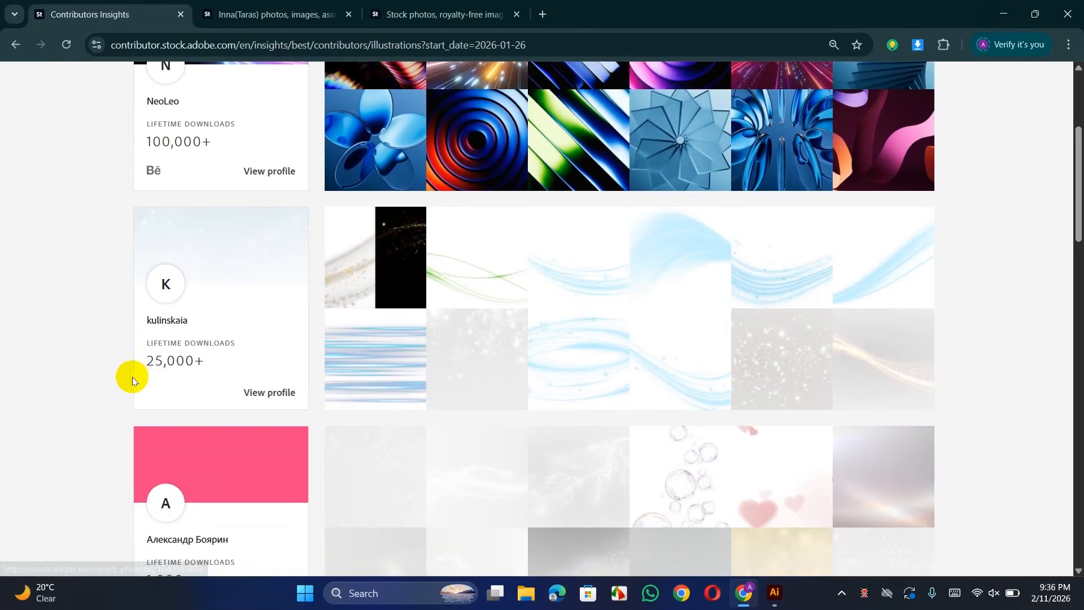
scroll(621, 344, "down", 4)
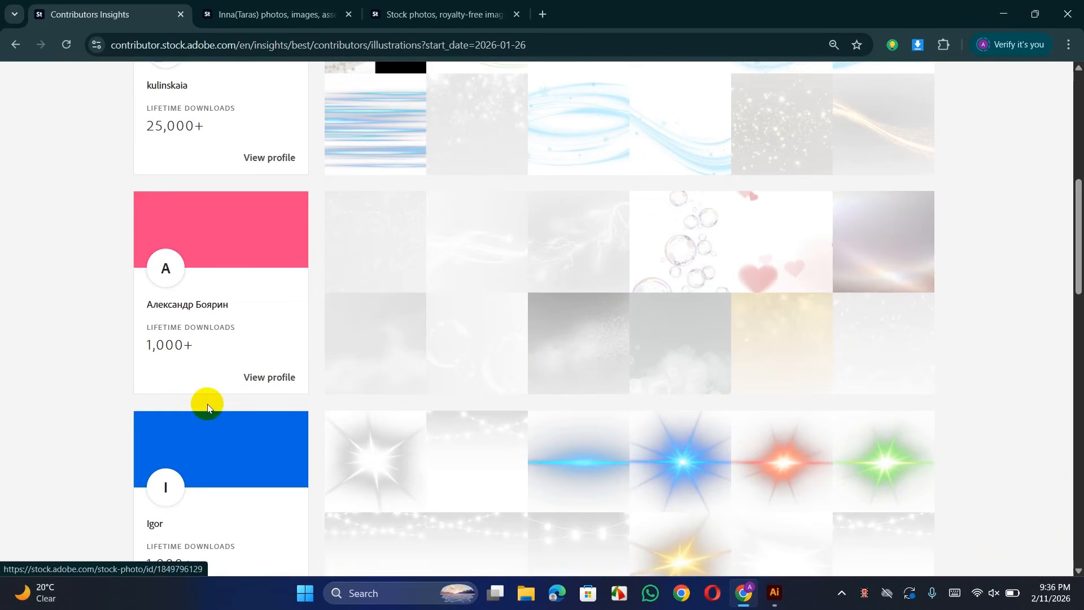
scroll(396, 353, "down", 4)
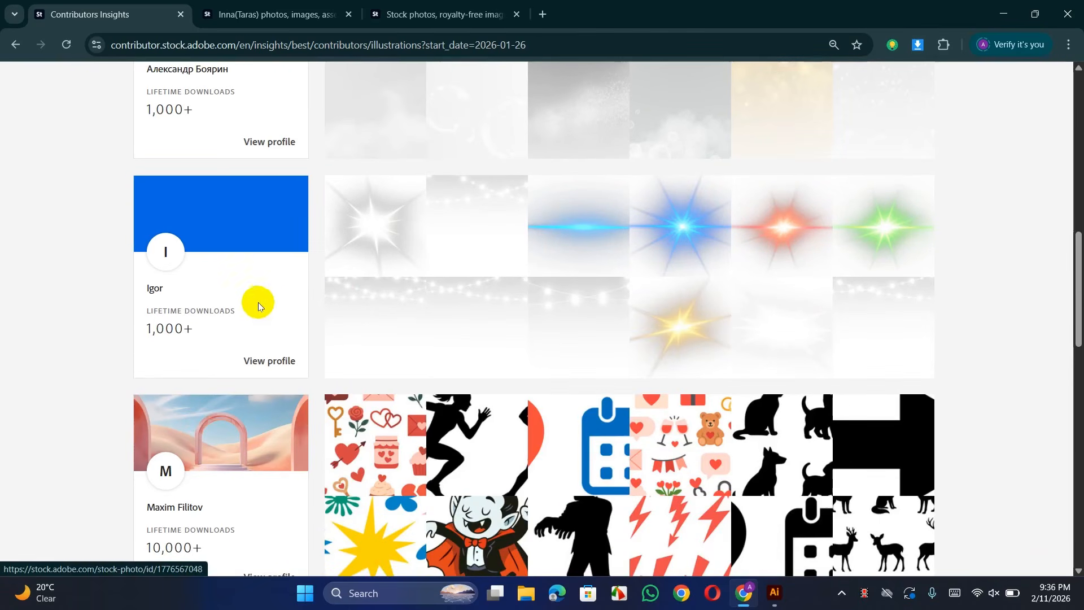
scroll(511, 331, "down", 5)
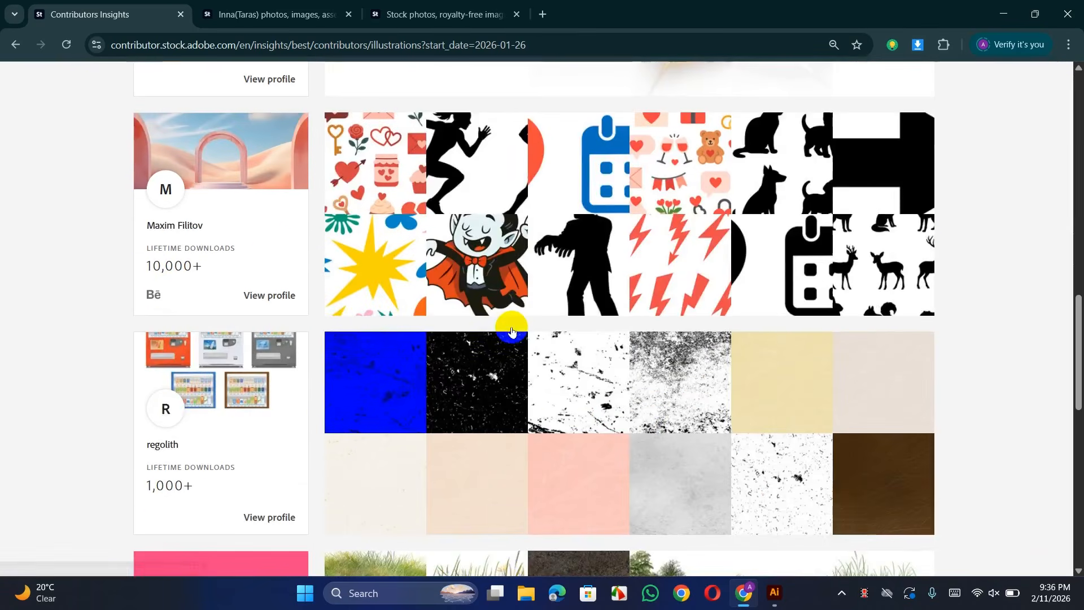
scroll(512, 331, "down", 12)
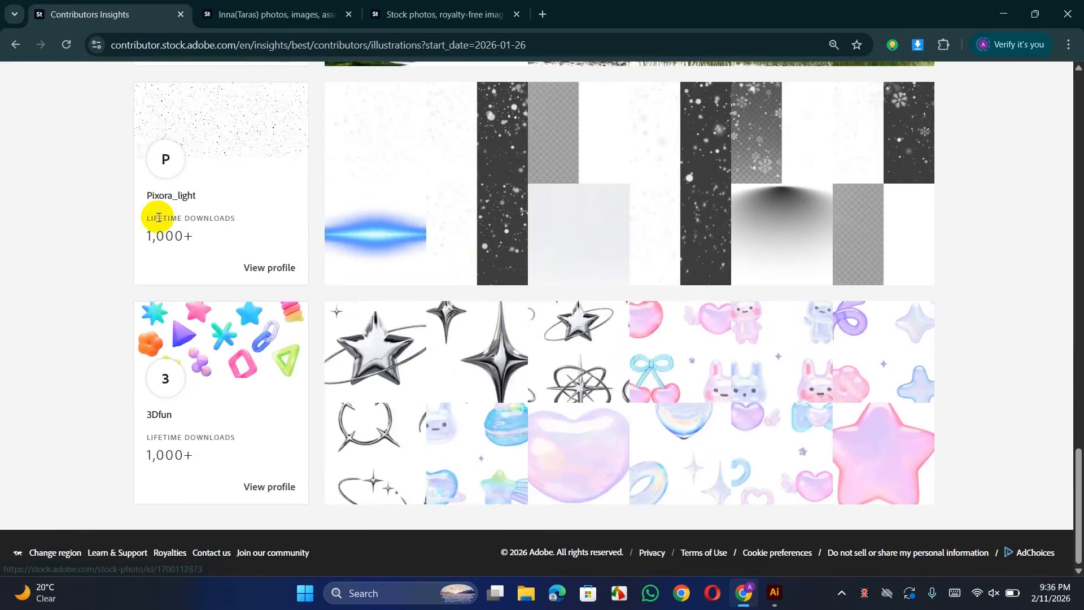
scroll(642, 395, "up", 6)
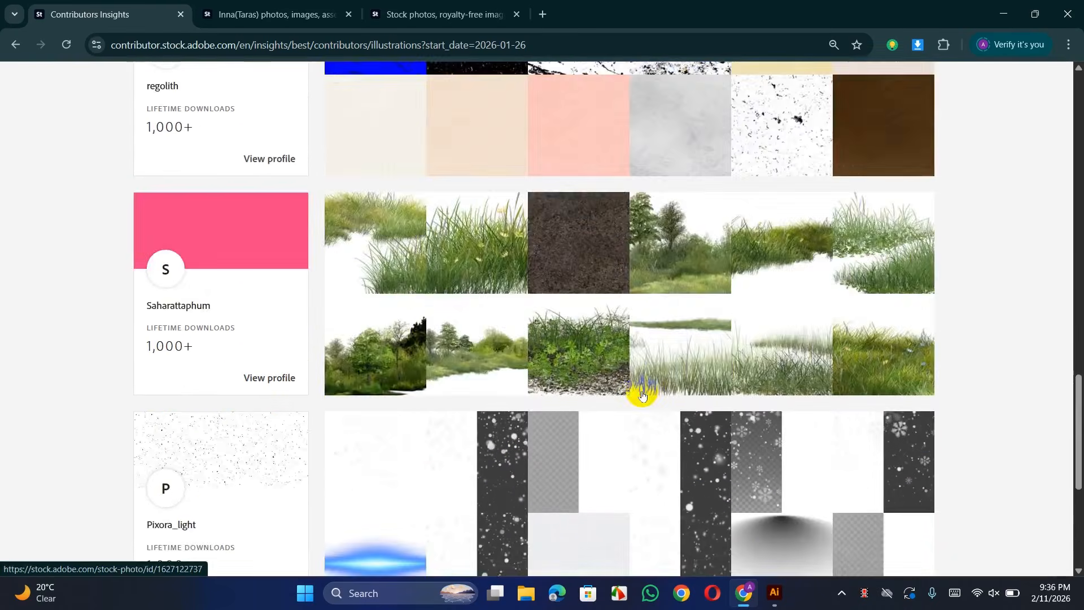
scroll(642, 395, "up", 15)
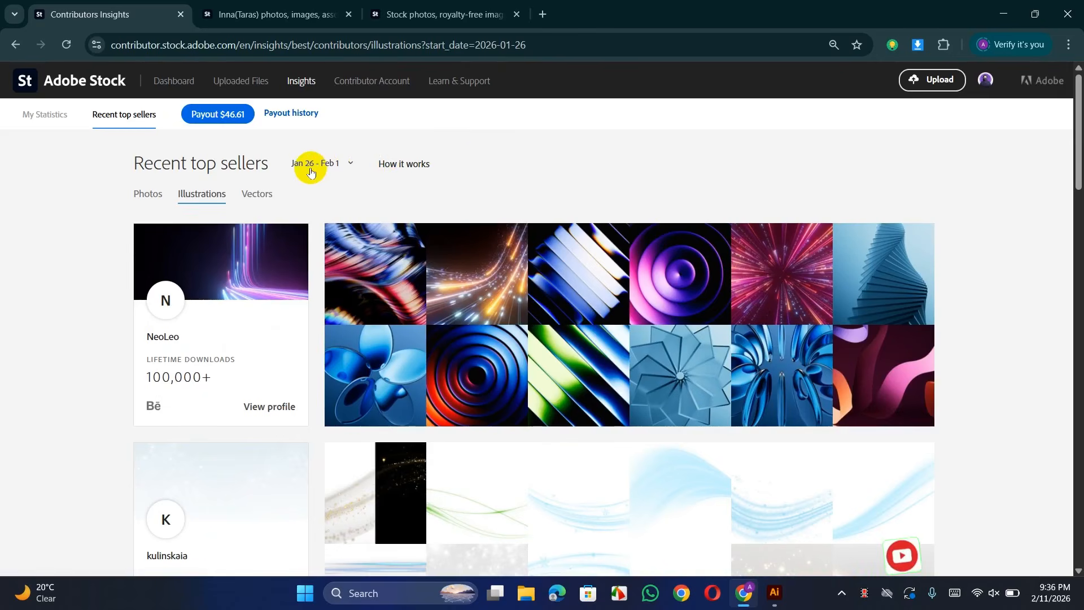
Show the top-selling illustrations for Jan 19 - Jan 25 and review the contributors' artwork
left_click(310, 172)
left_click(315, 213)
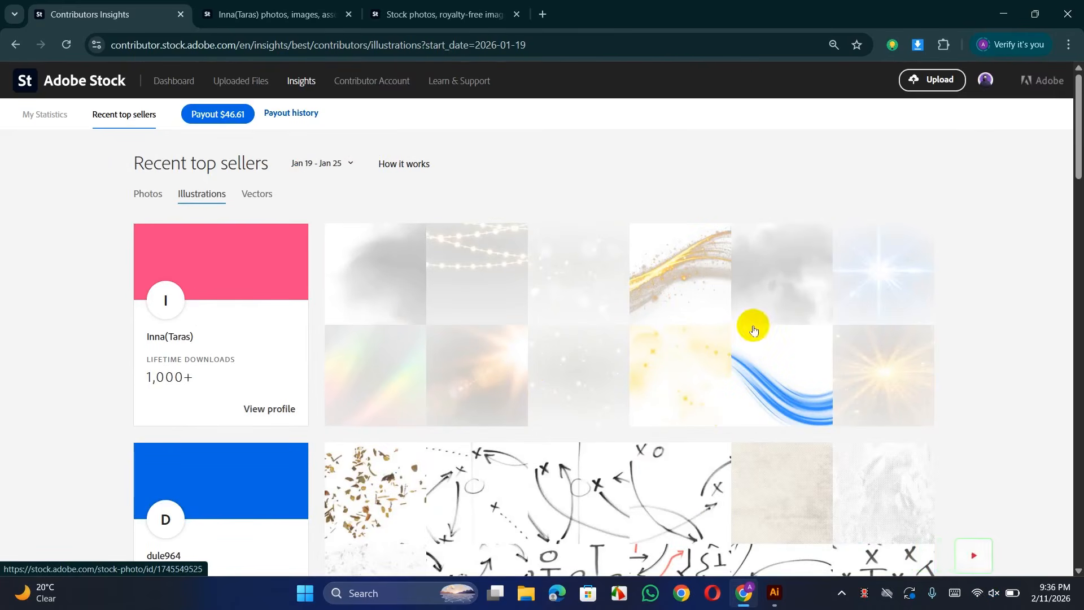
scroll(565, 396, "down", 9)
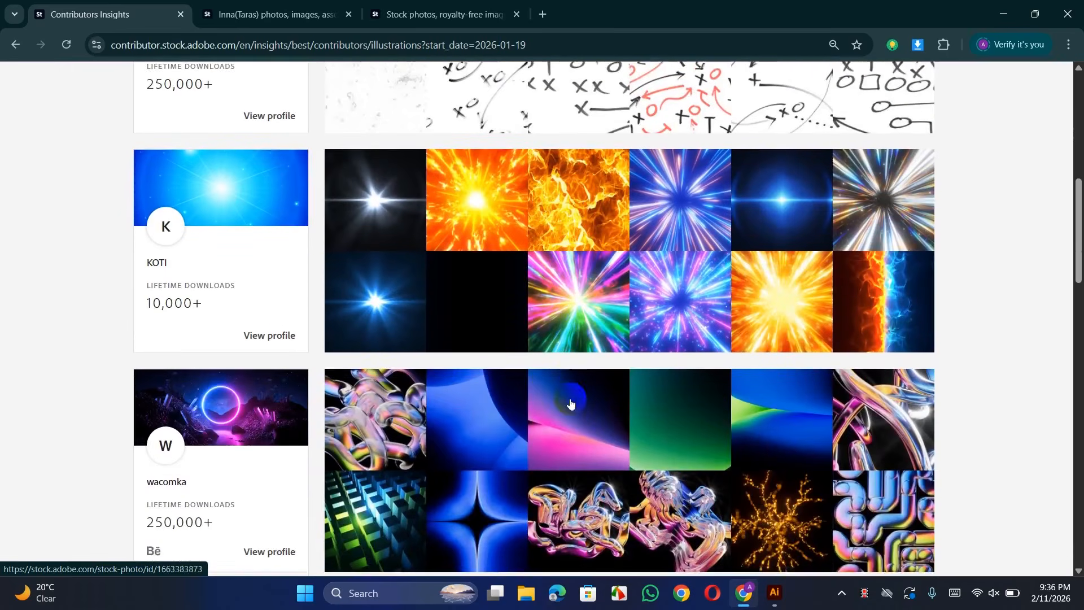
scroll(528, 314, "down", 5)
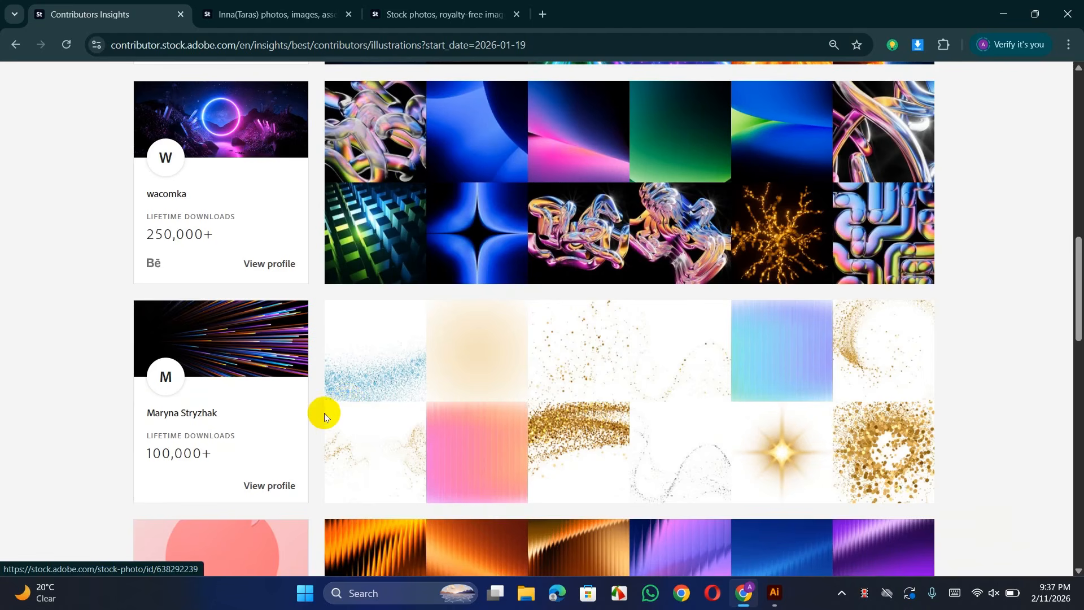
scroll(325, 417, "up", 2)
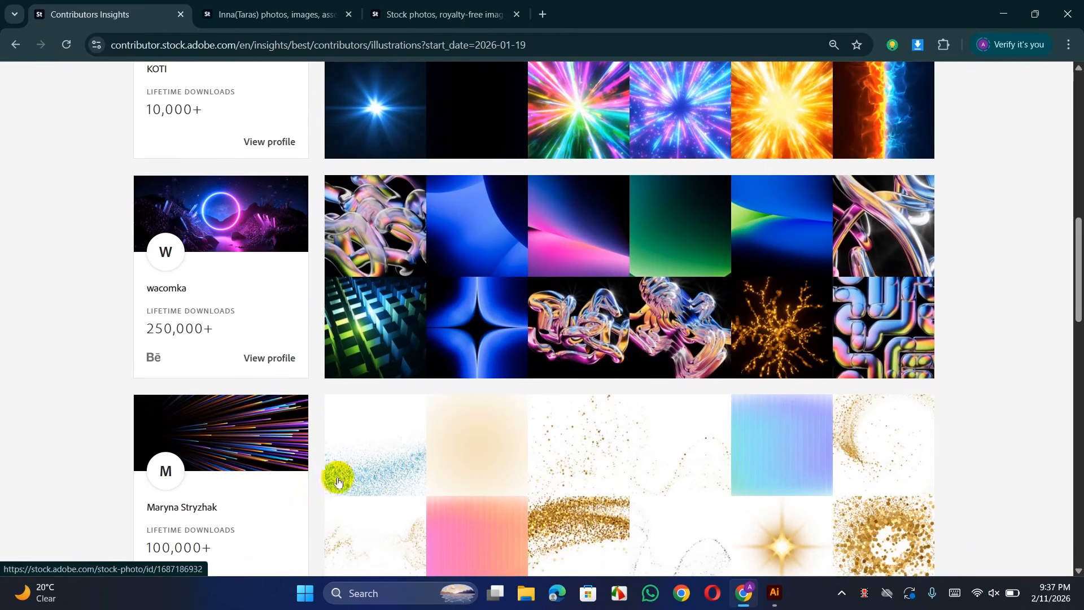
scroll(366, 442, "up", 12)
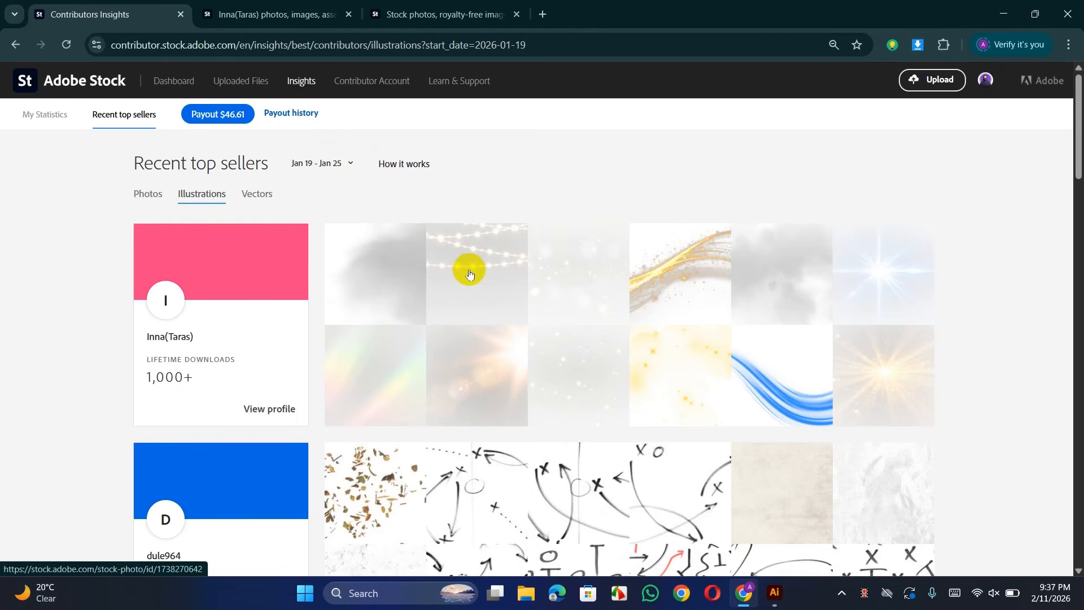
Open the portfolio of the first-listed contributor and copy the string-lights image with the draped light garlands
left_click(285, 410)
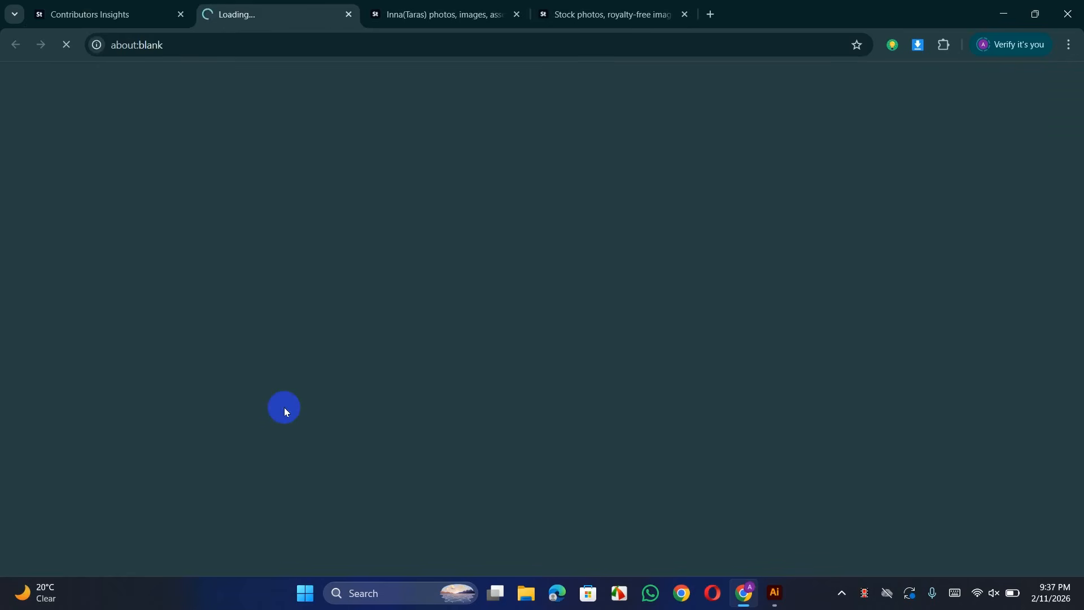
scroll(355, 372, "down", 2)
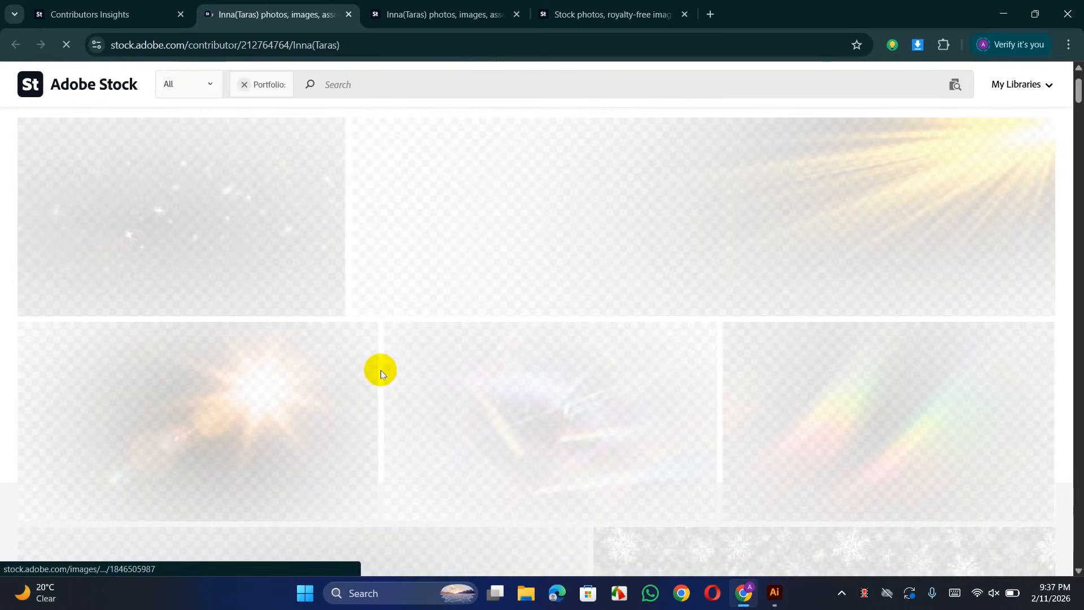
scroll(381, 370, "down", 15)
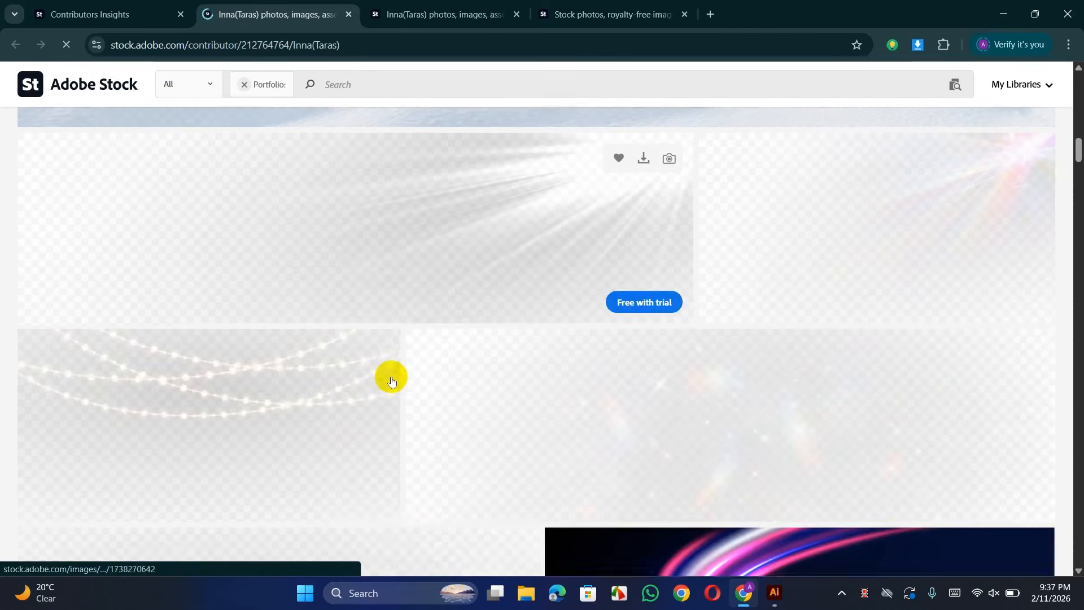
scroll(390, 377, "down", 4)
scroll(350, 373, "up", 3)
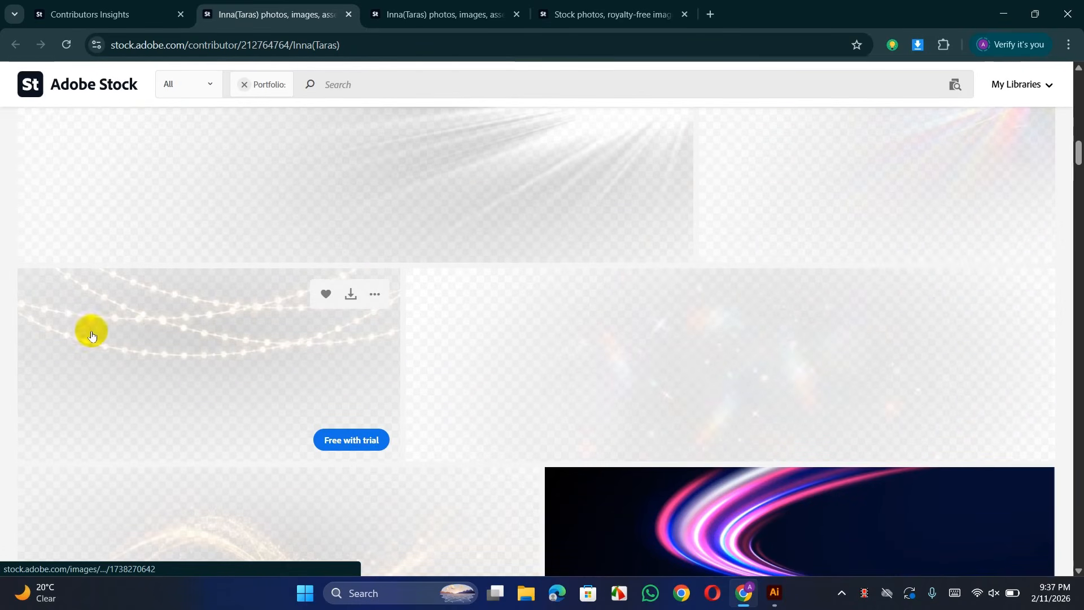
right_click(169, 339)
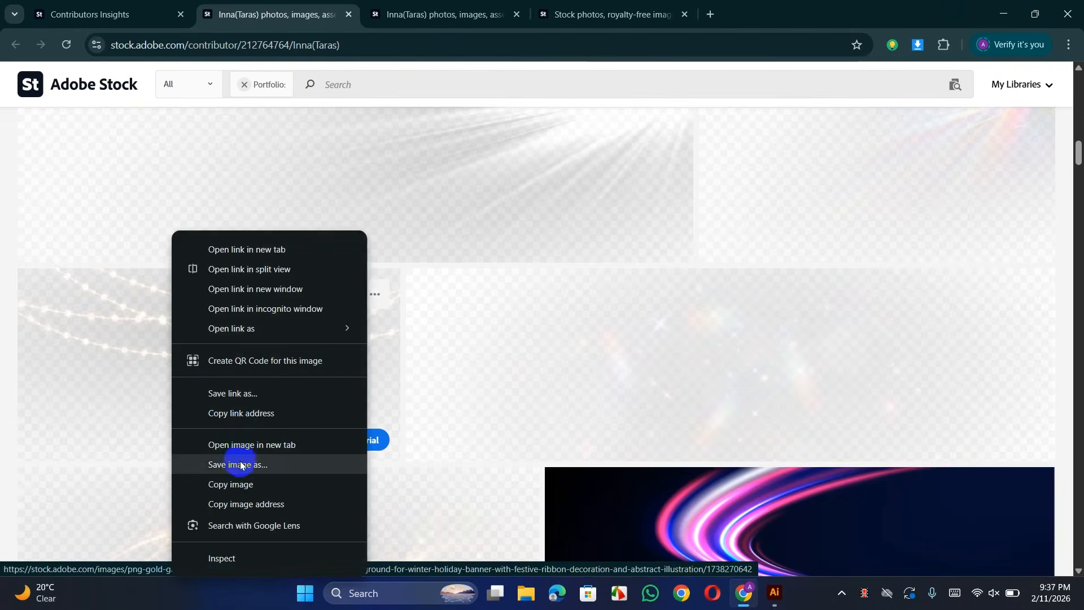
left_click(235, 483)
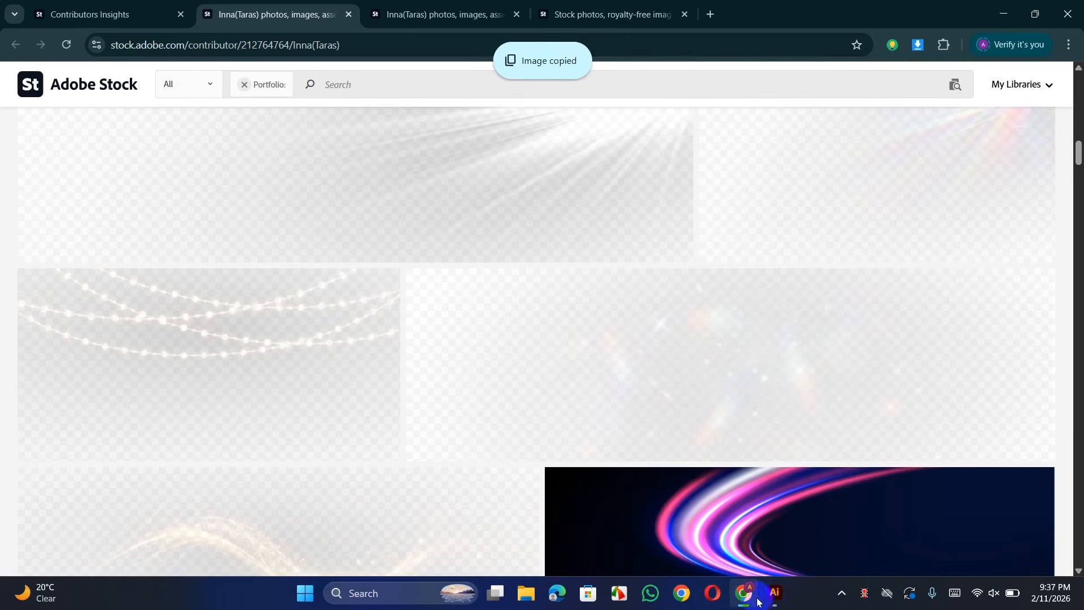
Switch to Illustrator, paste the string-lights image into 426.eps, enlarge it to about 5160 × 2612 px and place it above the artboard
left_click(775, 592)
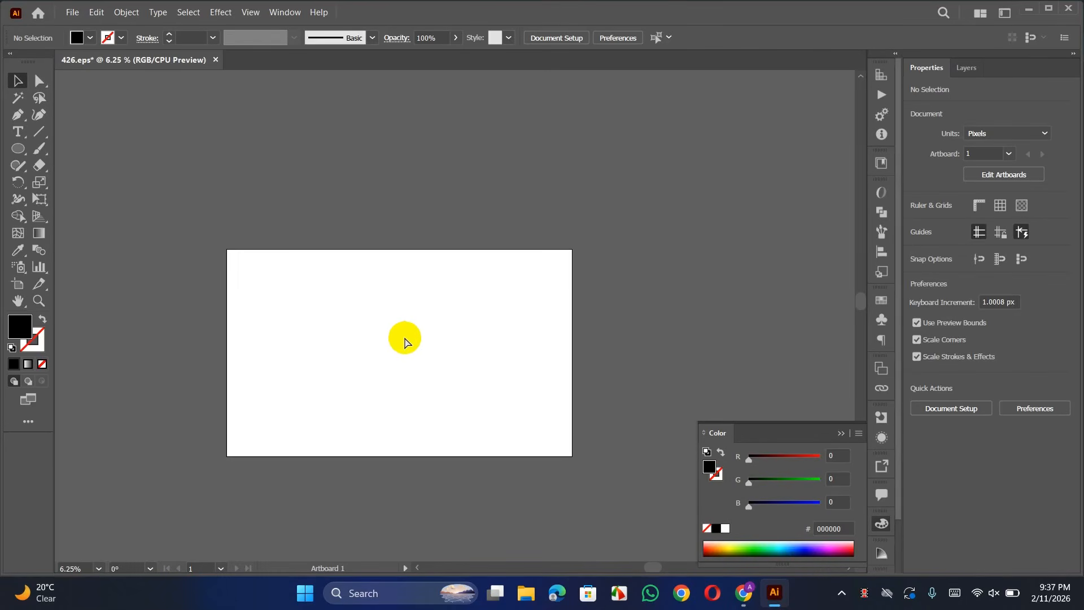
key("ctrl+v")
left_click_drag(471, 320, 795, 405)
left_click_drag(694, 363, 444, 213)
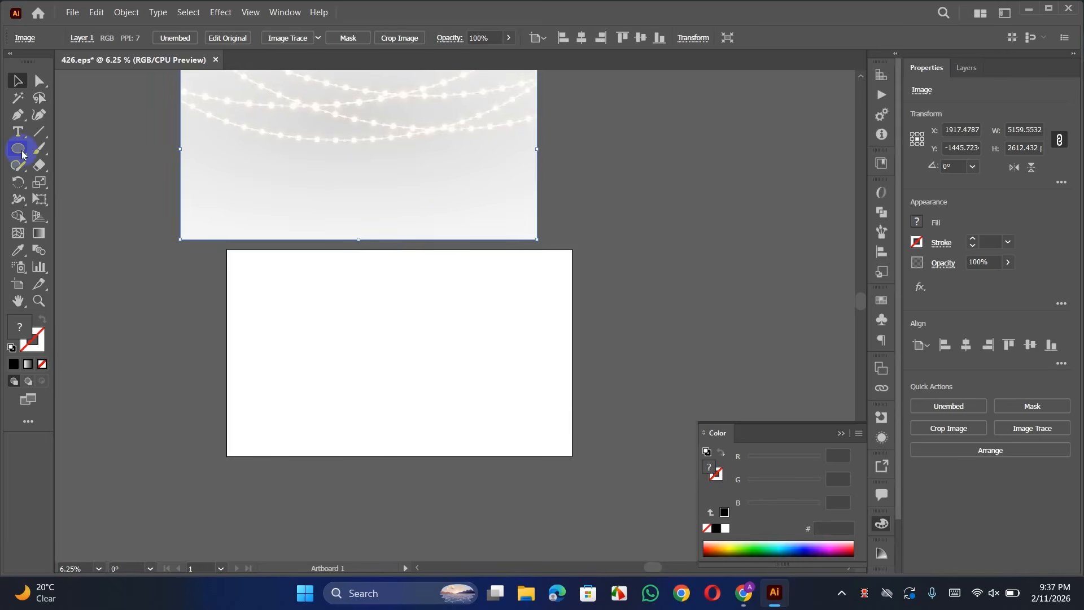
Draw a black 5000 × 3000 px rectangle covering the whole artboard and lock it as the background
left_click_drag(18, 148, 84, 148)
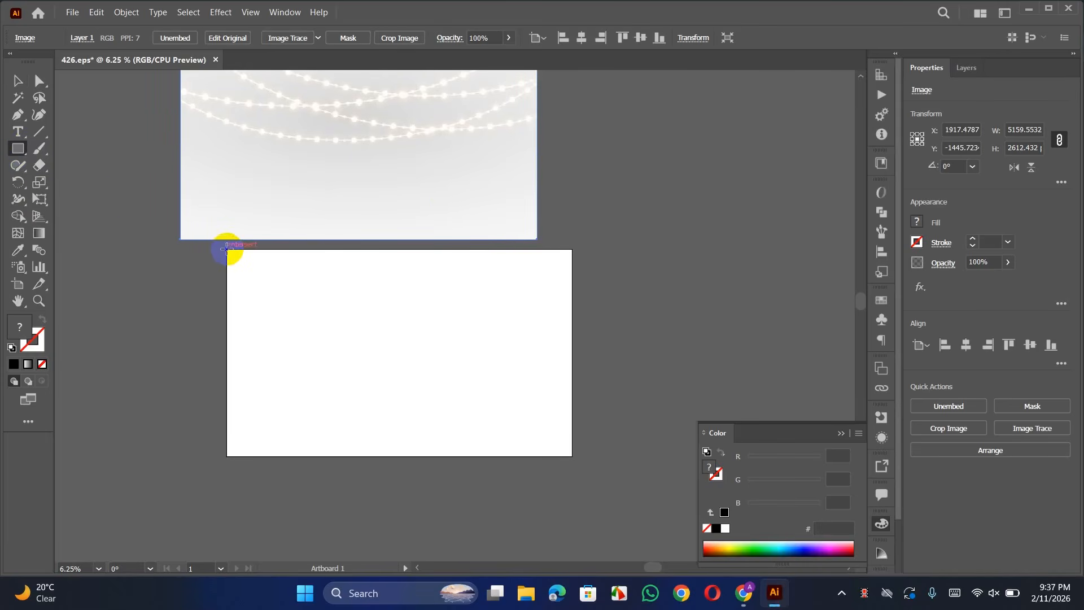
left_click_drag(226, 249, 572, 456)
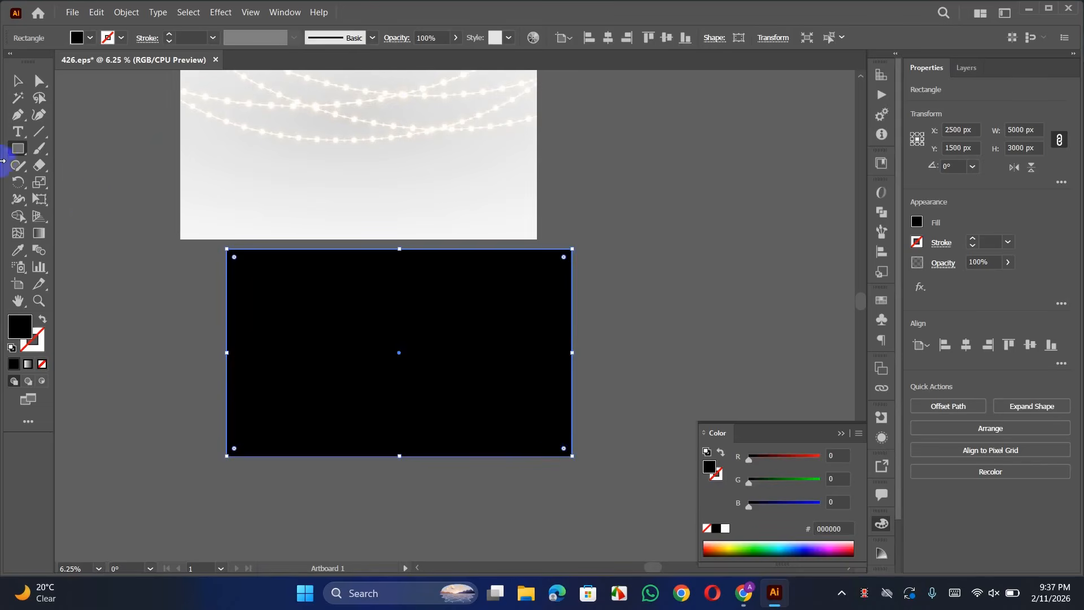
left_click(24, 84)
key("ctrl+2")
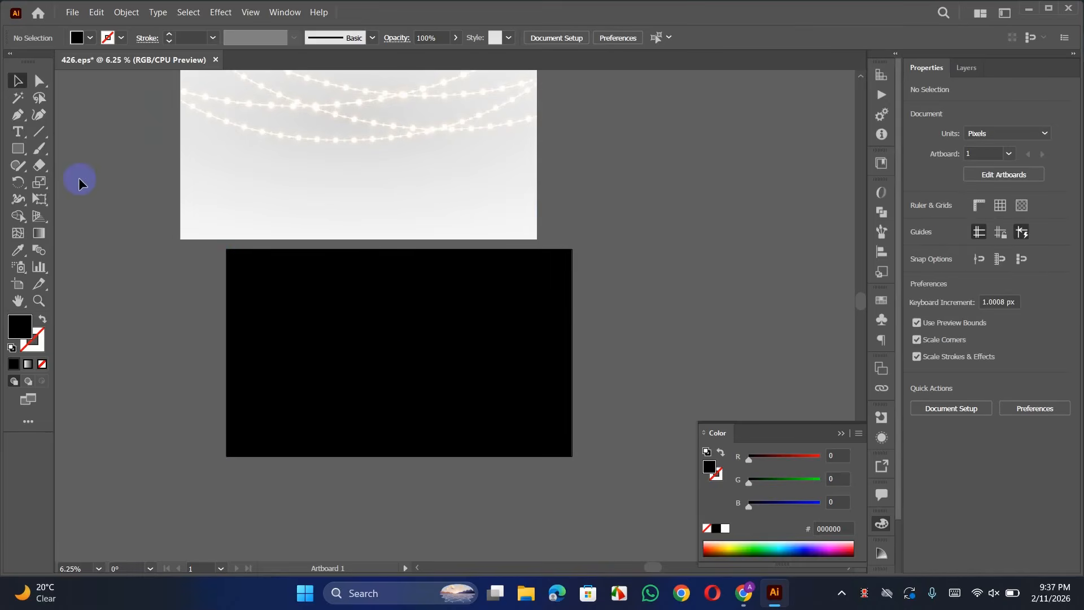
Draw a circle about 874 px in diameter with the Ellipse tool in the upper-left area of the black background
left_click(18, 139)
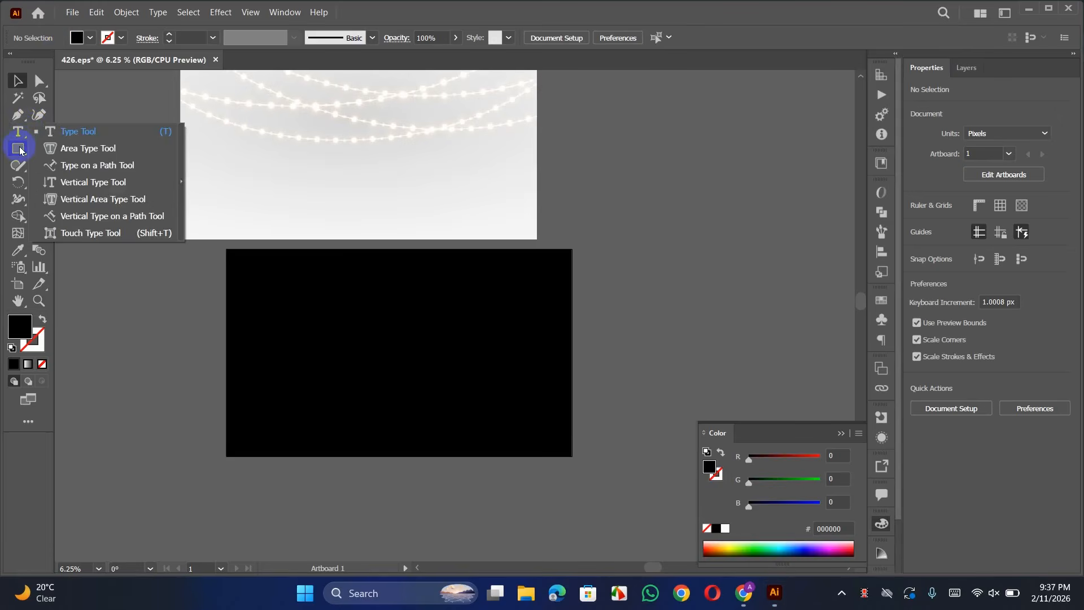
left_click(20, 151)
left_click(79, 184)
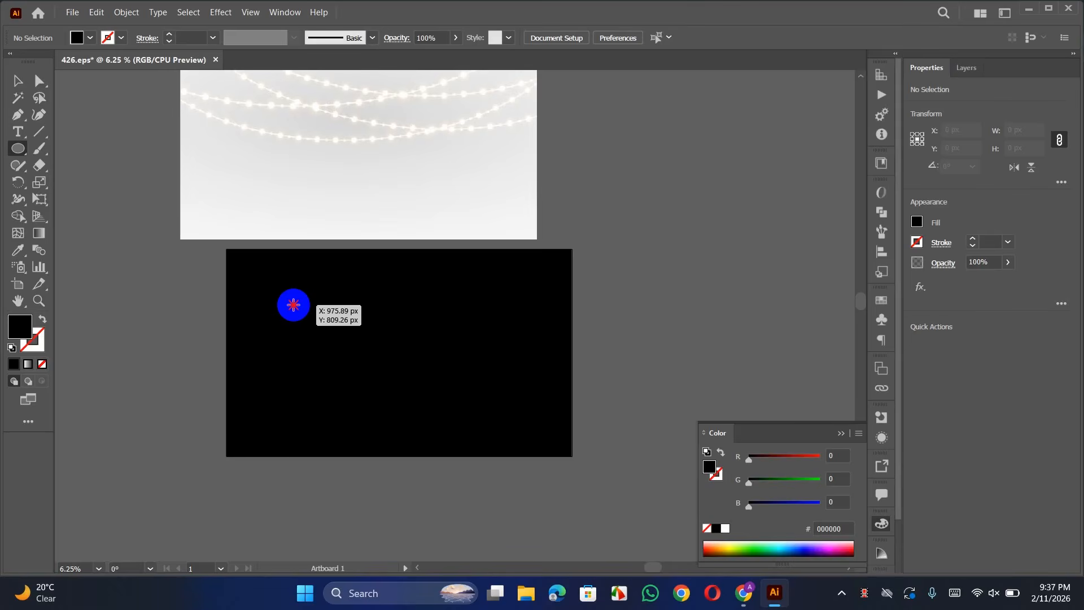
left_click_drag(293, 304, 354, 355)
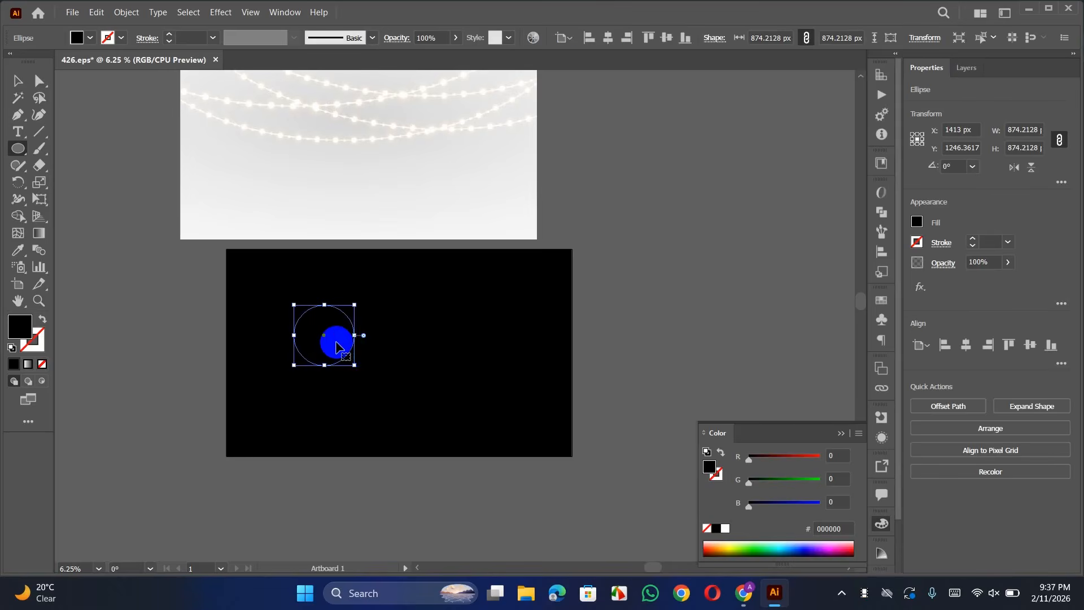
Fill the circle on the black background with a radial gradient running from white at the centre to black at the edge
left_click(39, 233)
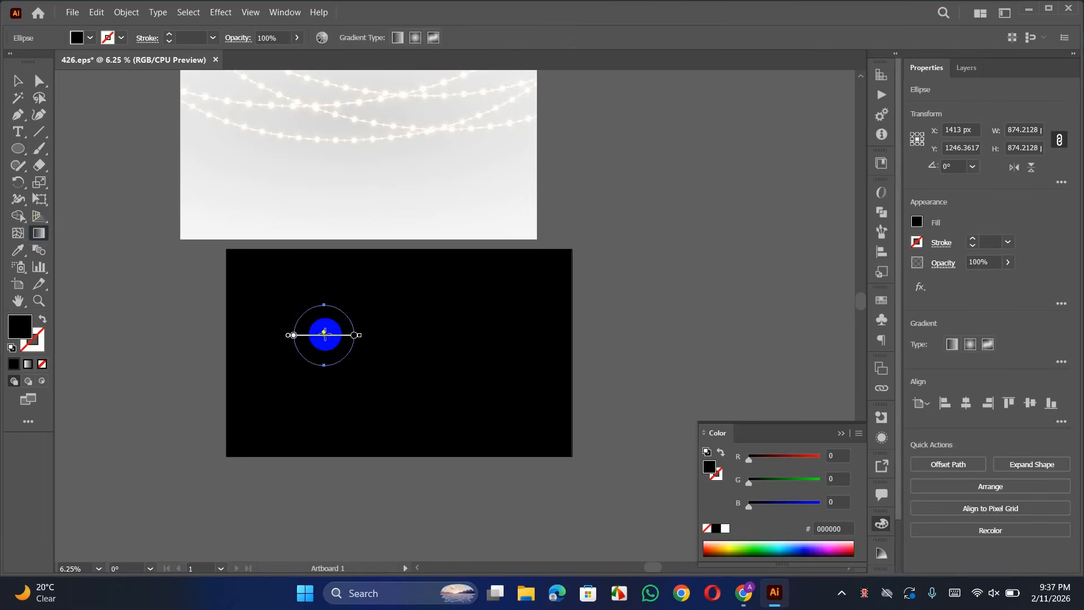
left_click(325, 333)
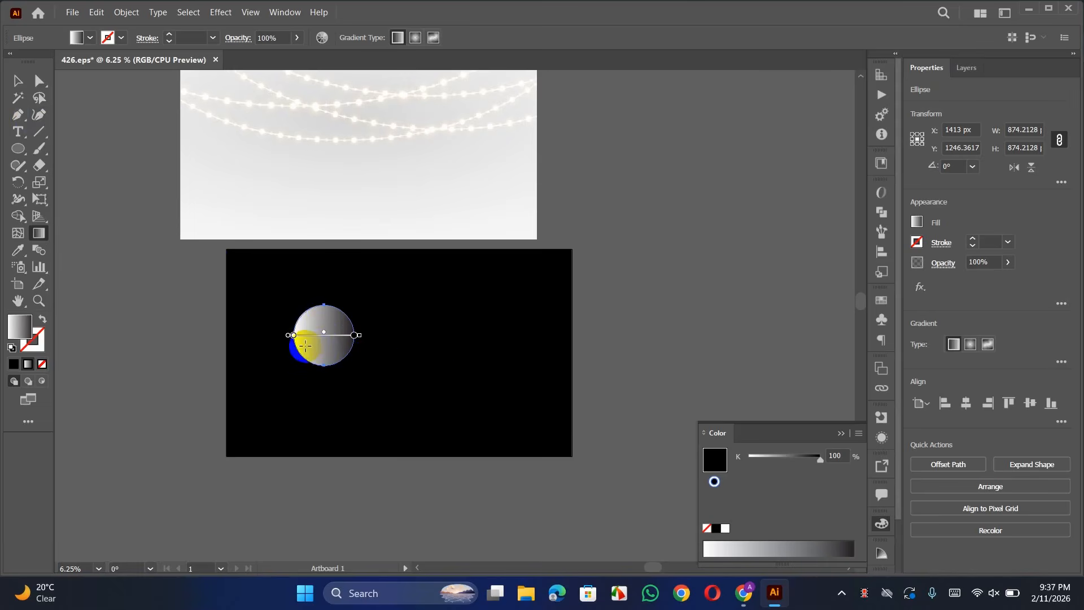
scroll(347, 357, "up", 1)
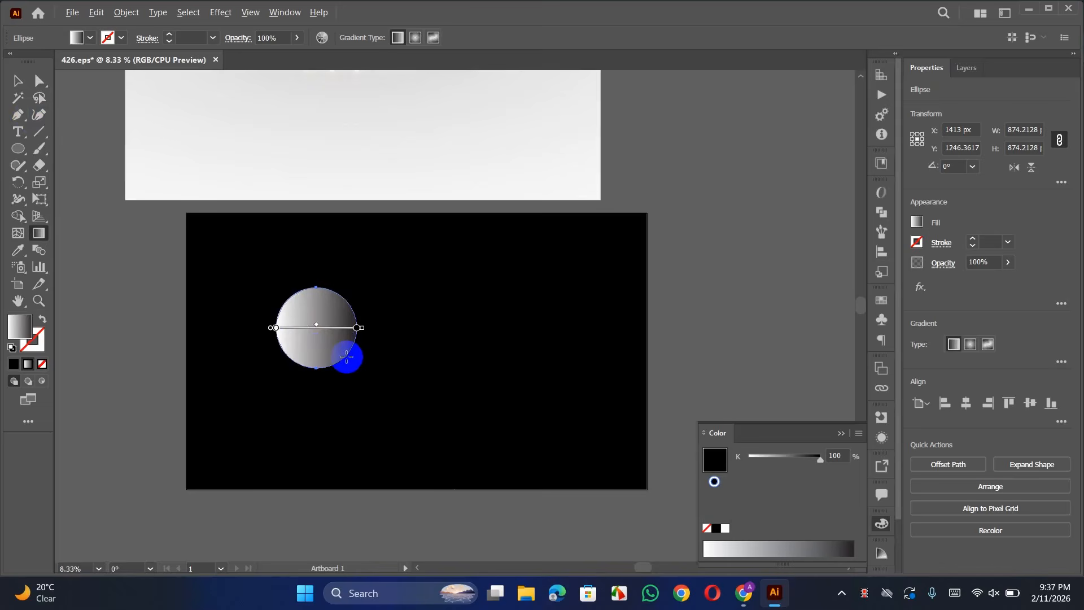
left_click(971, 344)
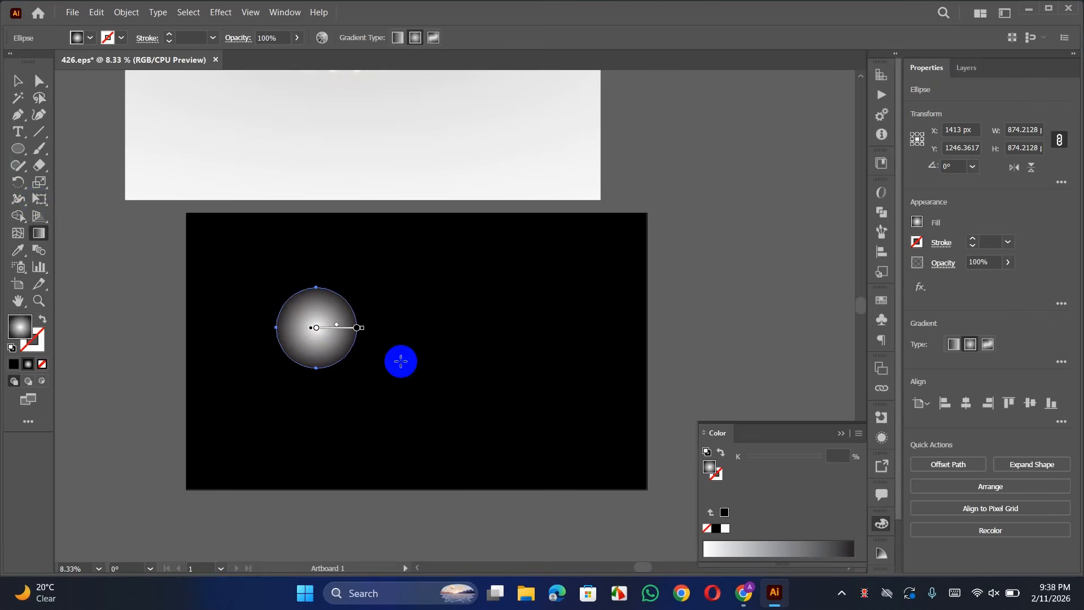
scroll(400, 354, "left", 1)
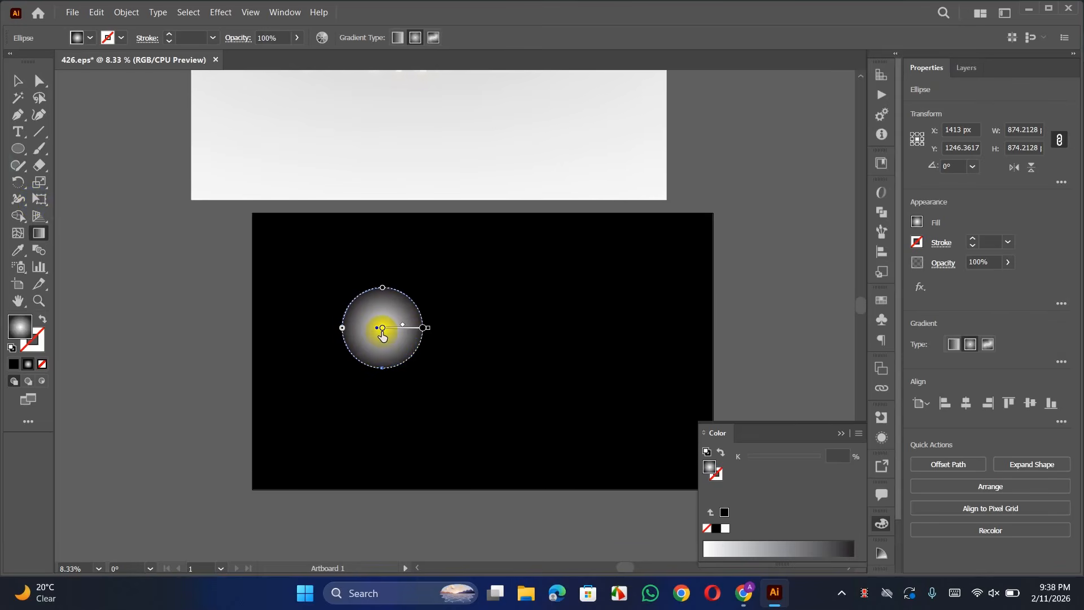
Set the outer colour stop of the circle's radial gradient to white with 0% opacity
left_click(1056, 363)
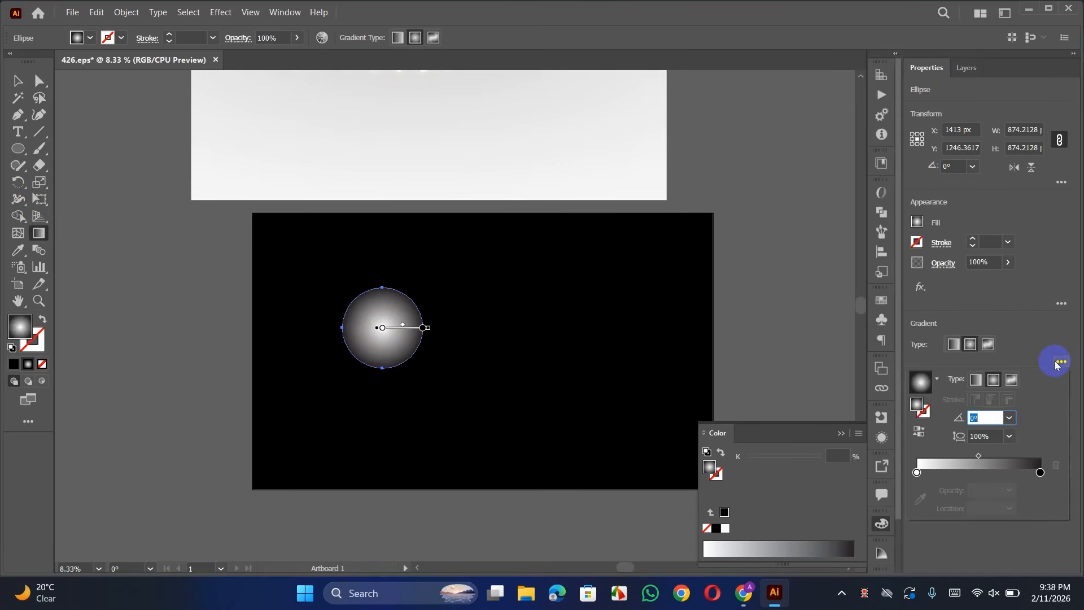
left_click(884, 527)
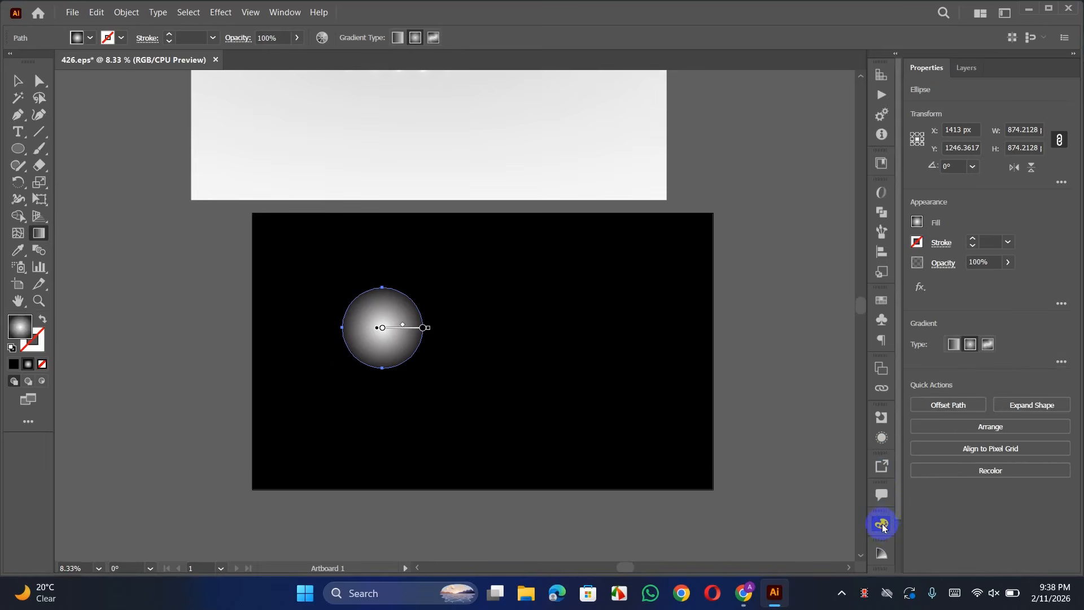
left_click(1060, 363)
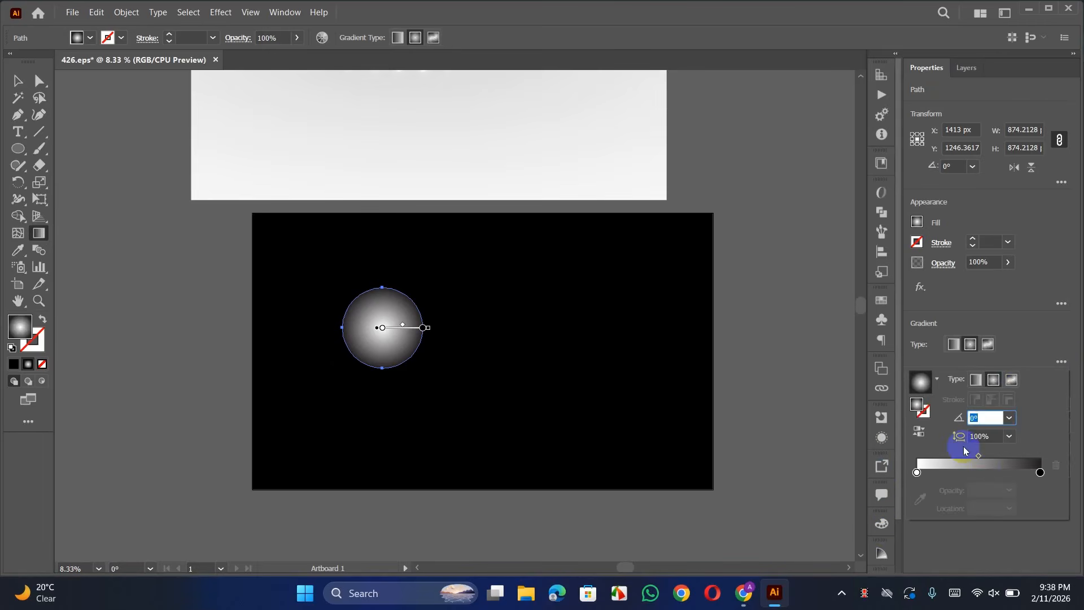
left_click(917, 472)
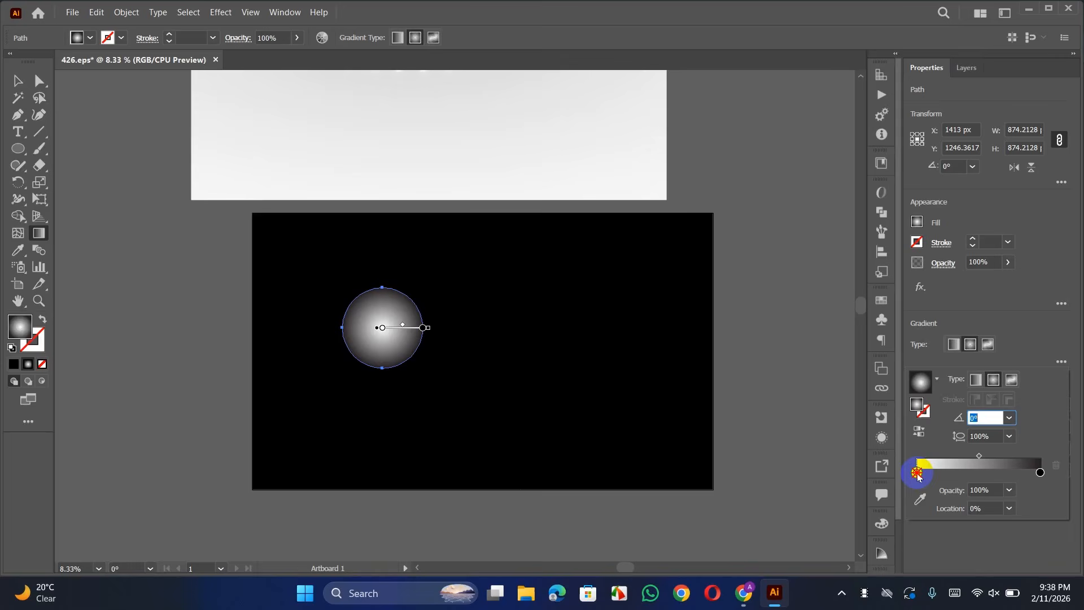
double_click(1040, 473)
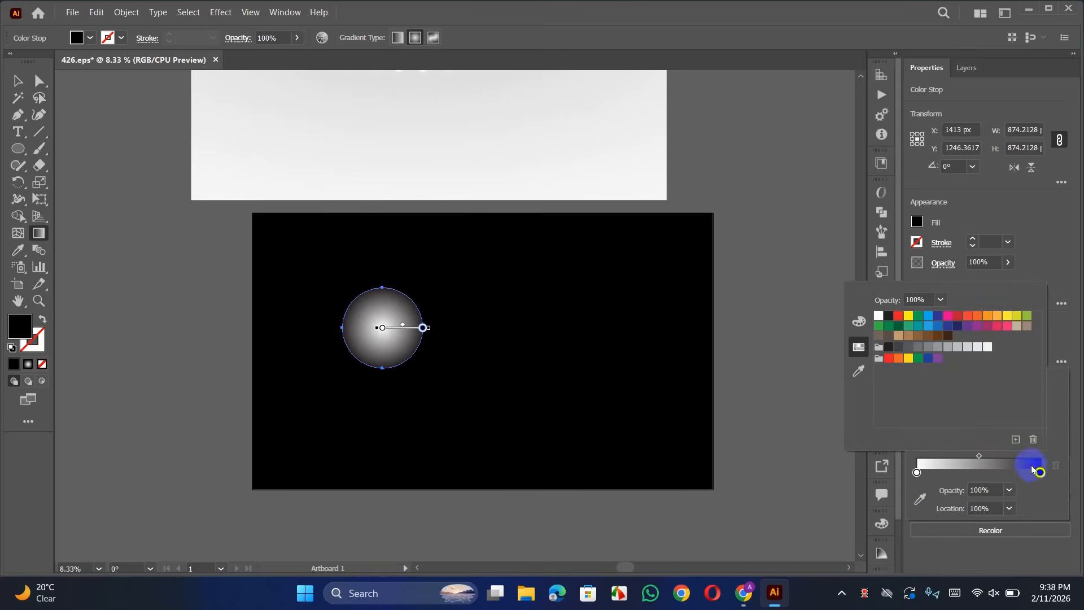
left_click(879, 317)
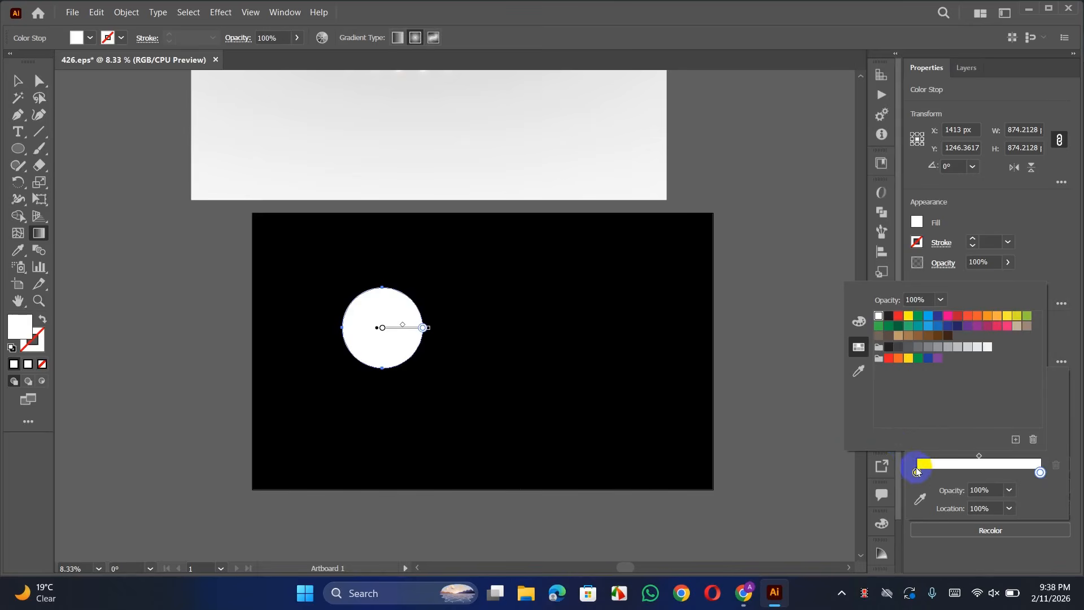
left_click(1040, 473)
double_click(1042, 474)
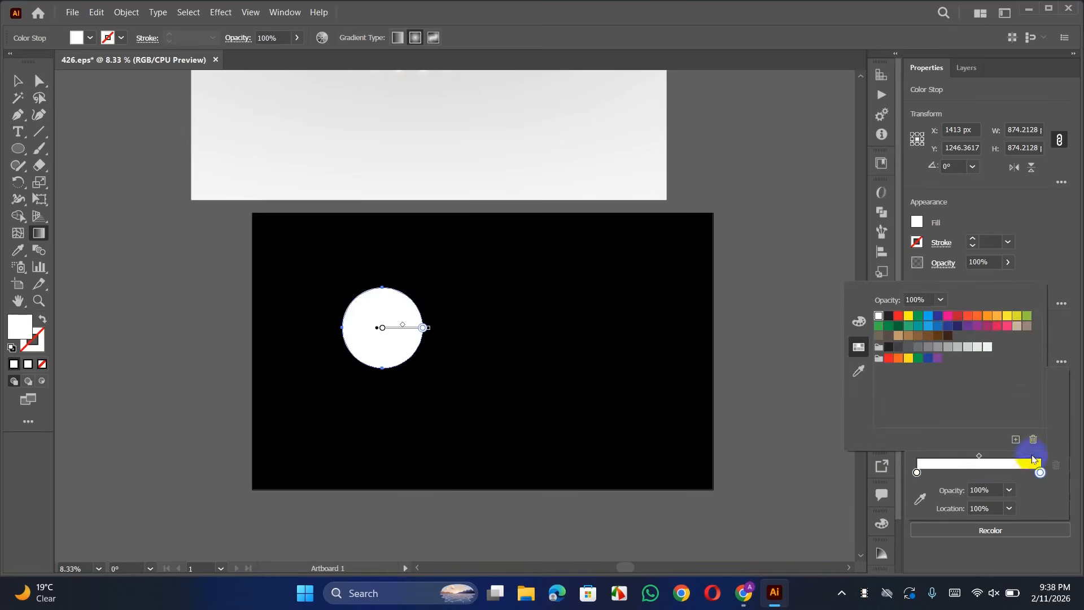
left_click(940, 299)
left_click(958, 317)
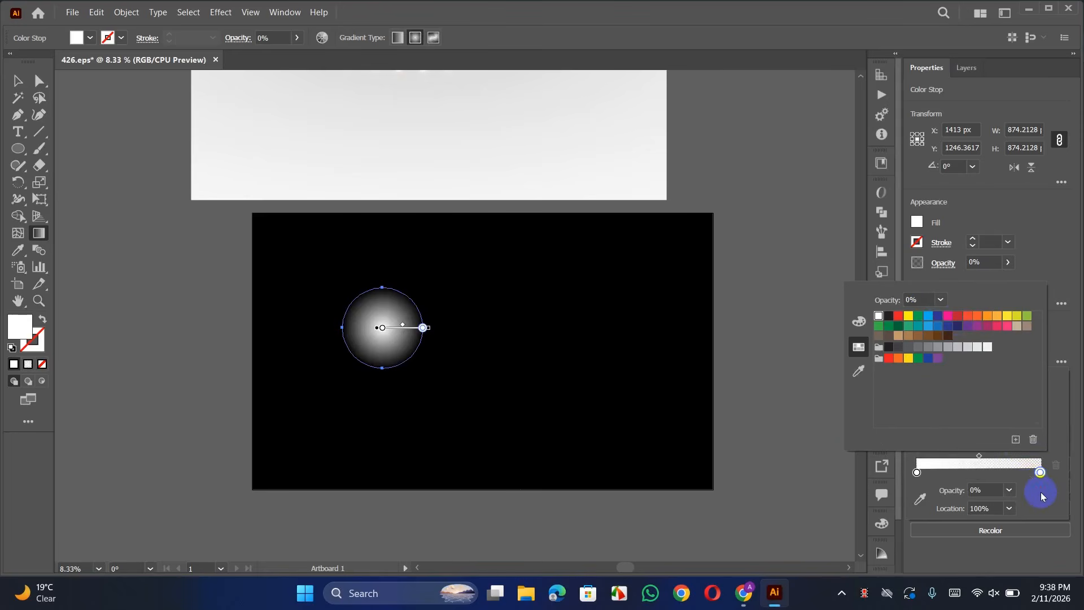
Shift the gradient's midpoint towards the inner stop, to a location of about 26%
left_click(987, 463)
left_click_drag(980, 458, 950, 458)
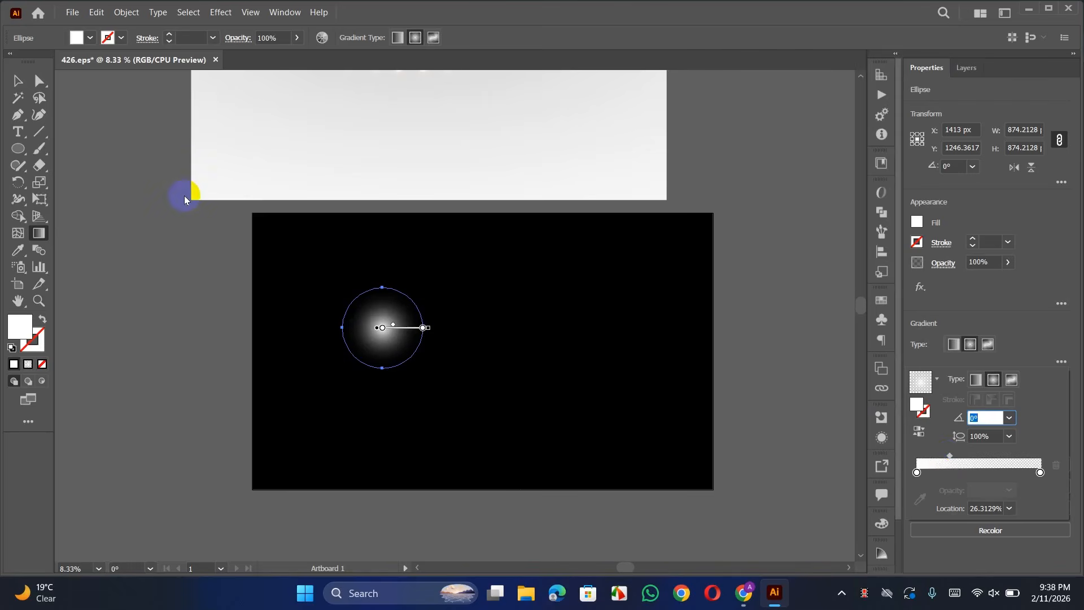
left_click(394, 325)
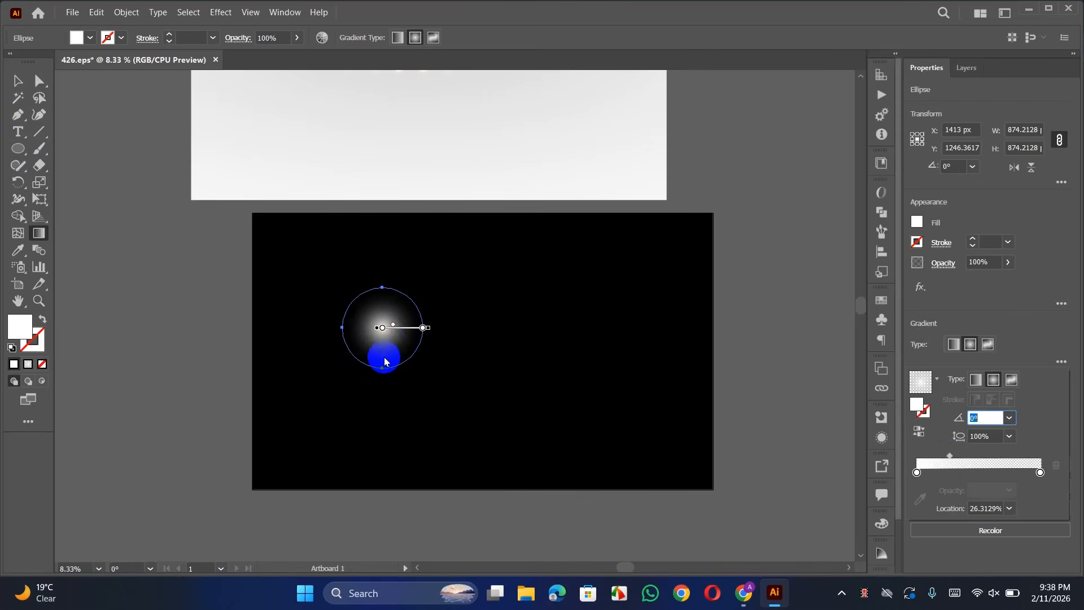
Recolour both the inner and outer gradient stops of the circle to orange (C=0 M=50 Y=100 K=0)
double_click(382, 328)
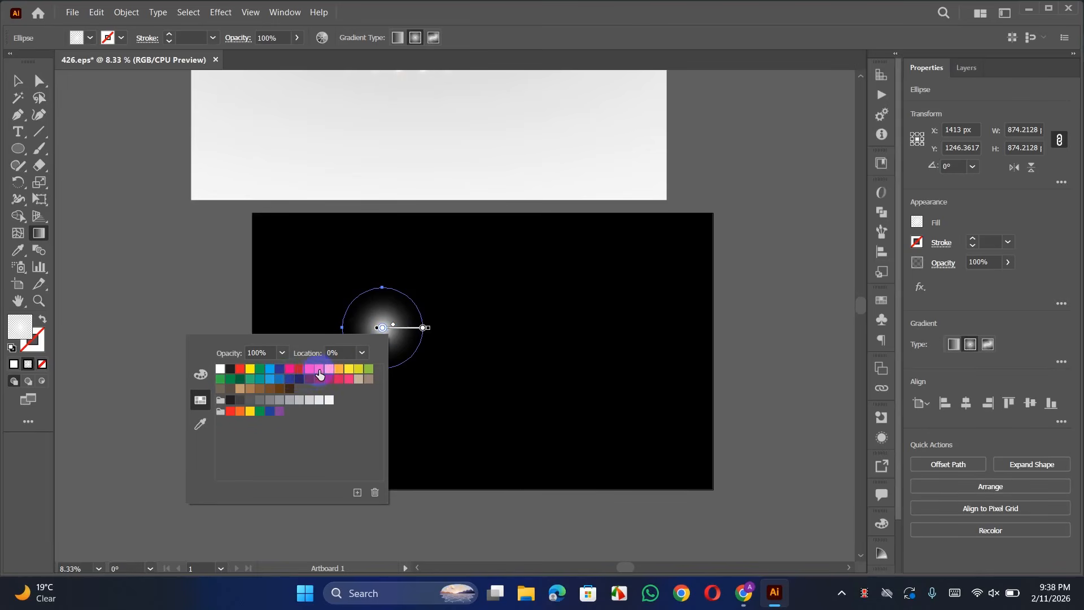
left_click(319, 369)
left_click(329, 370)
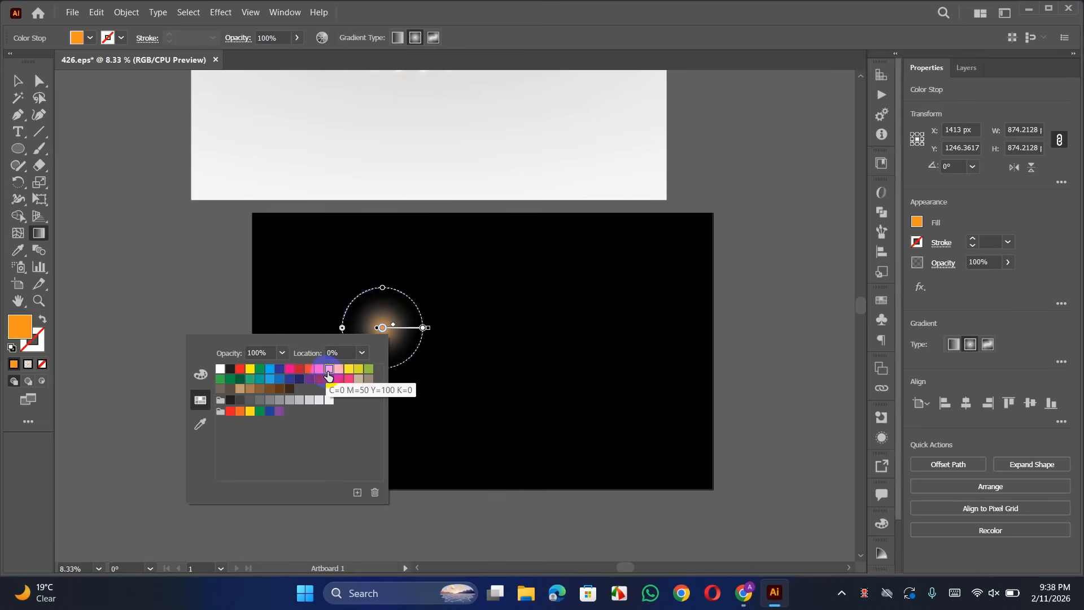
left_click(424, 328)
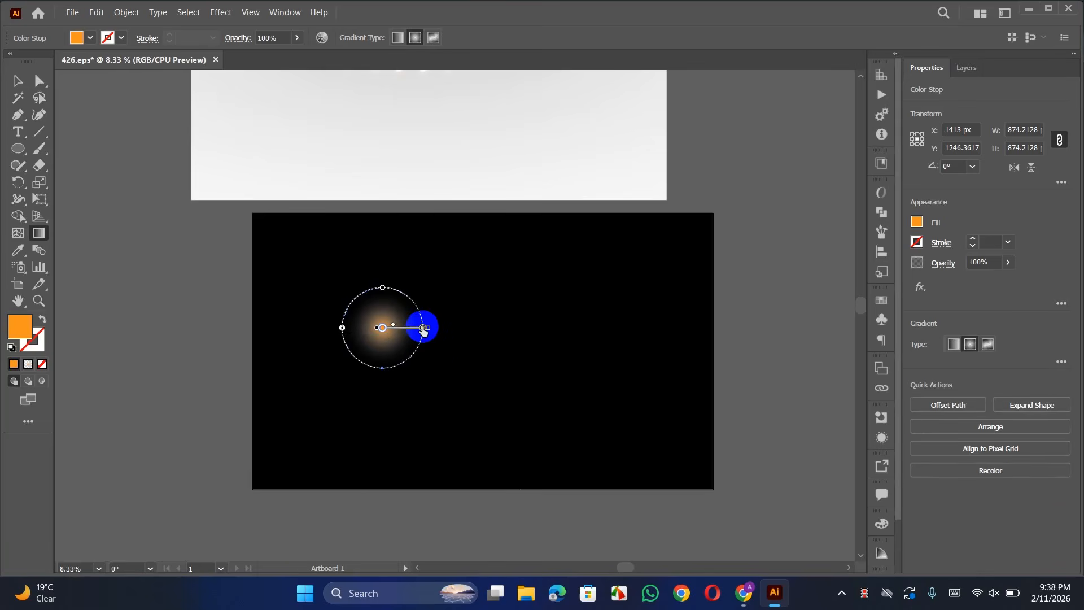
double_click(423, 328)
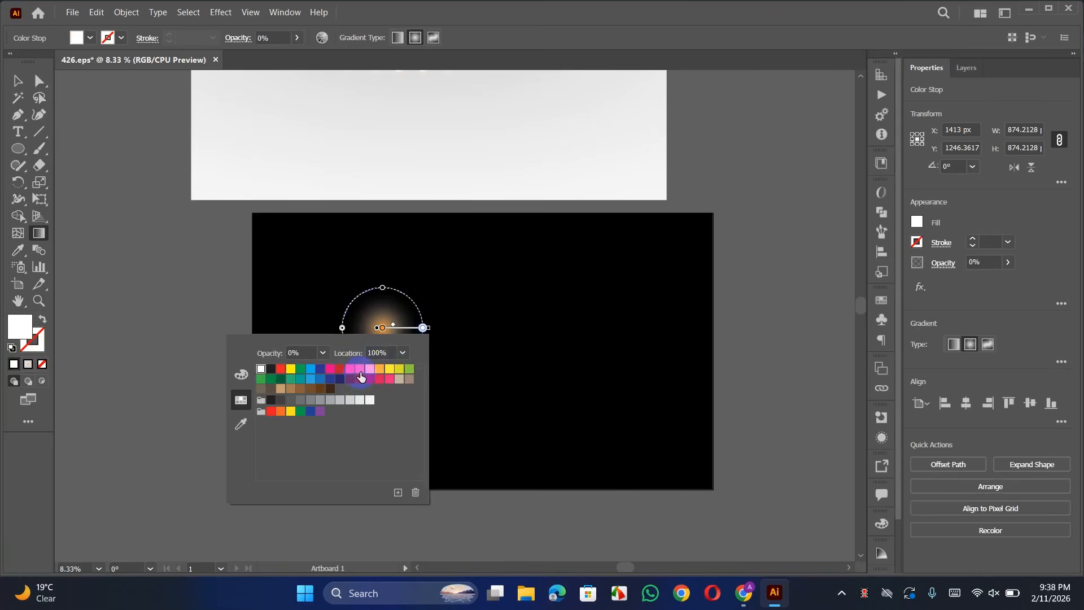
left_click(361, 378)
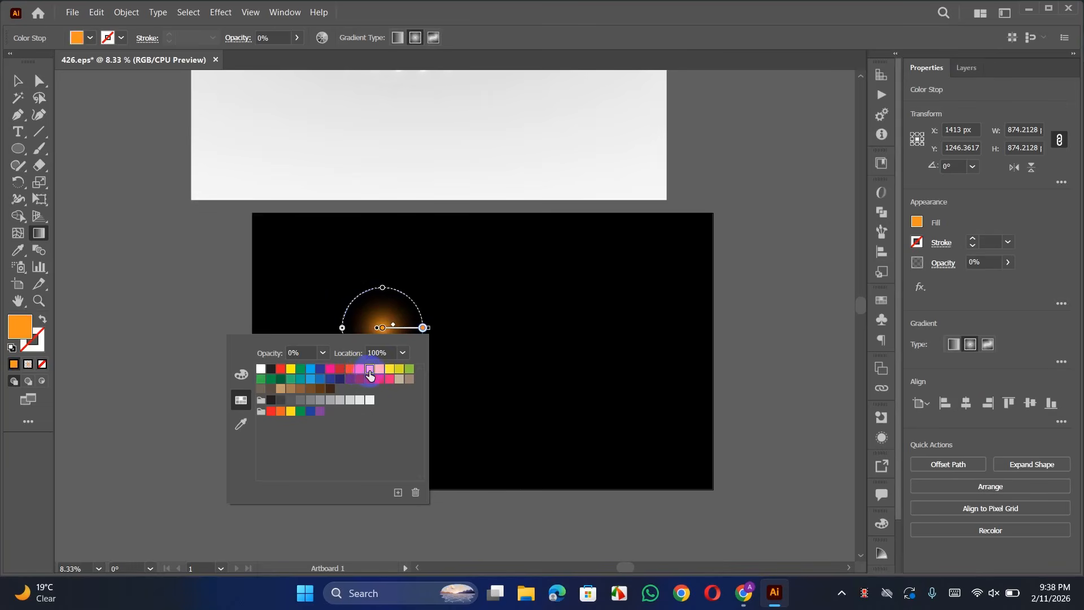
left_click(517, 351)
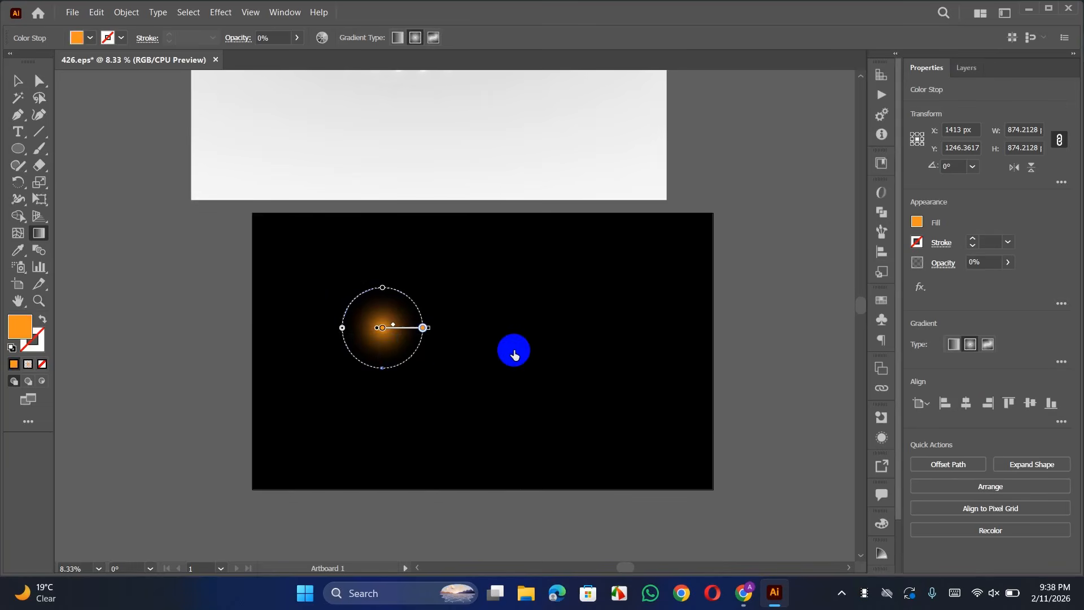
Duplicate the orange glow beside the original and change both gradient stops of the copy to white
left_click(14, 84)
left_click_drag(392, 336, 460, 354)
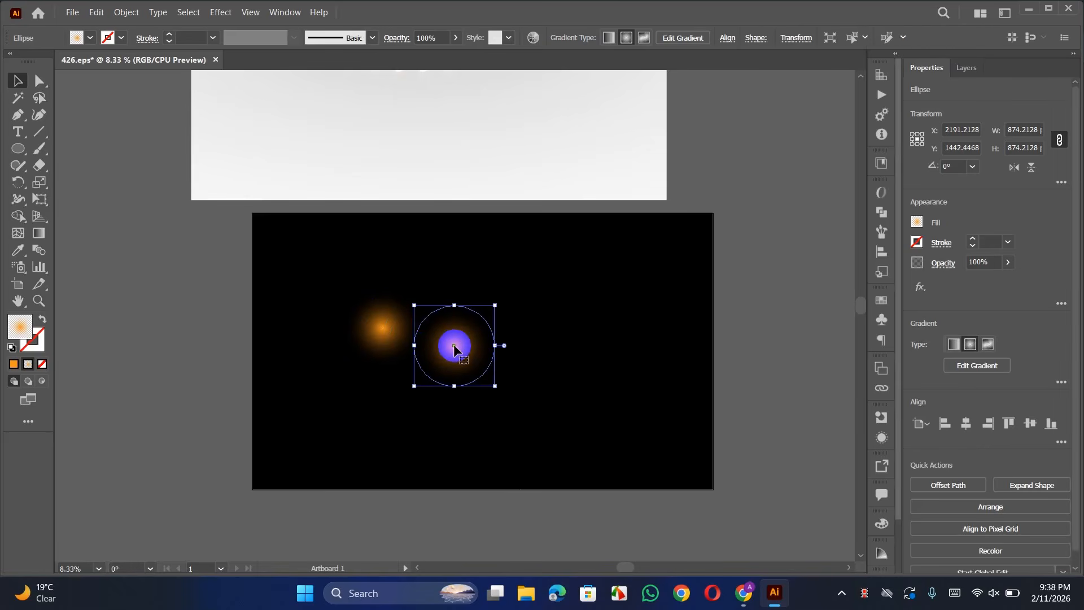
left_click(39, 233)
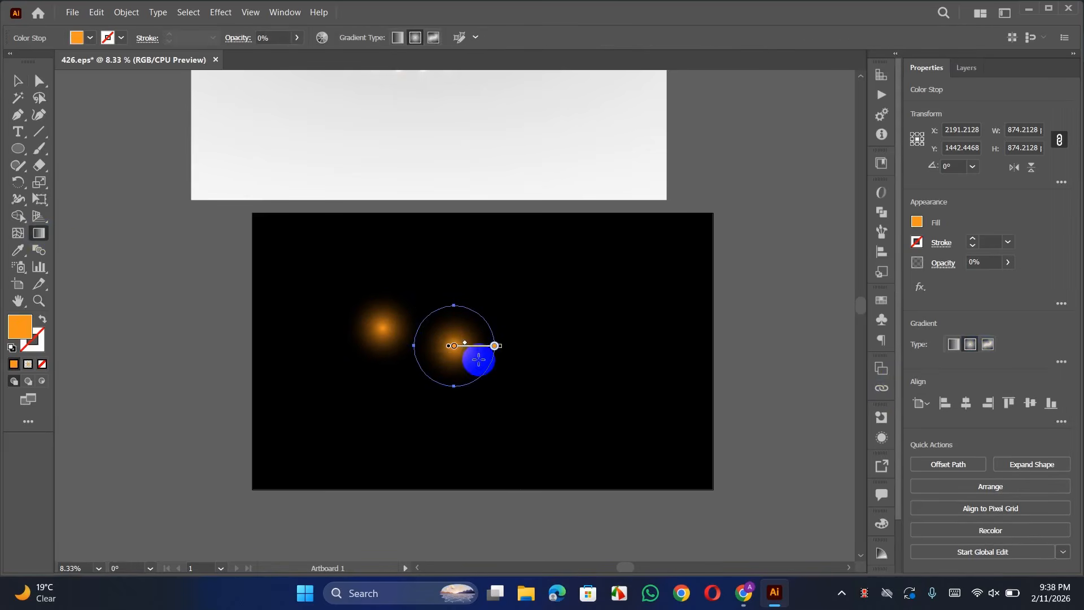
left_click(453, 347)
double_click(453, 347)
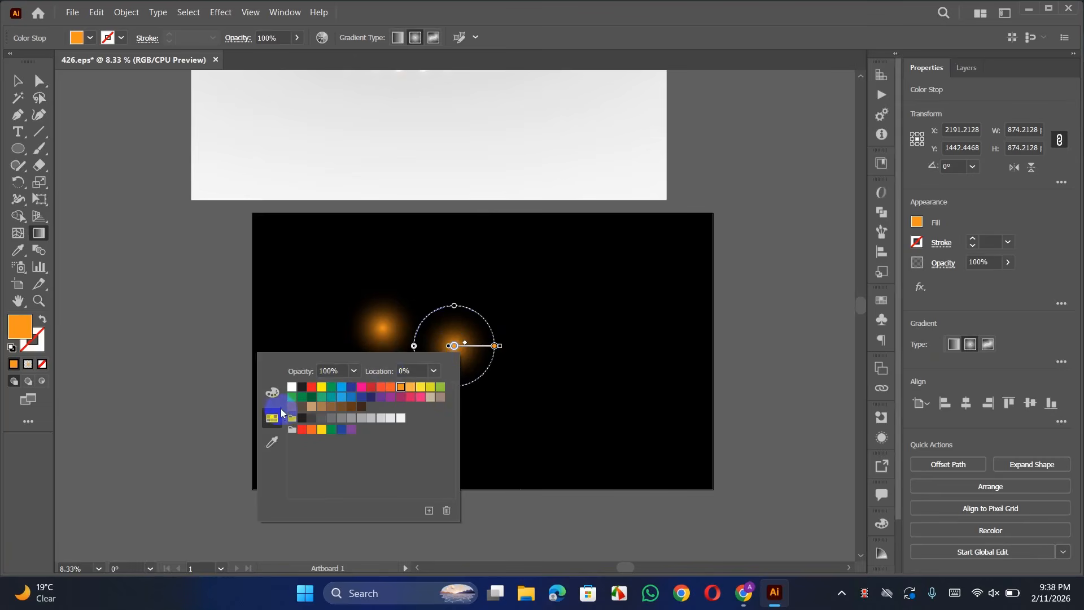
left_click(292, 387)
double_click(495, 345)
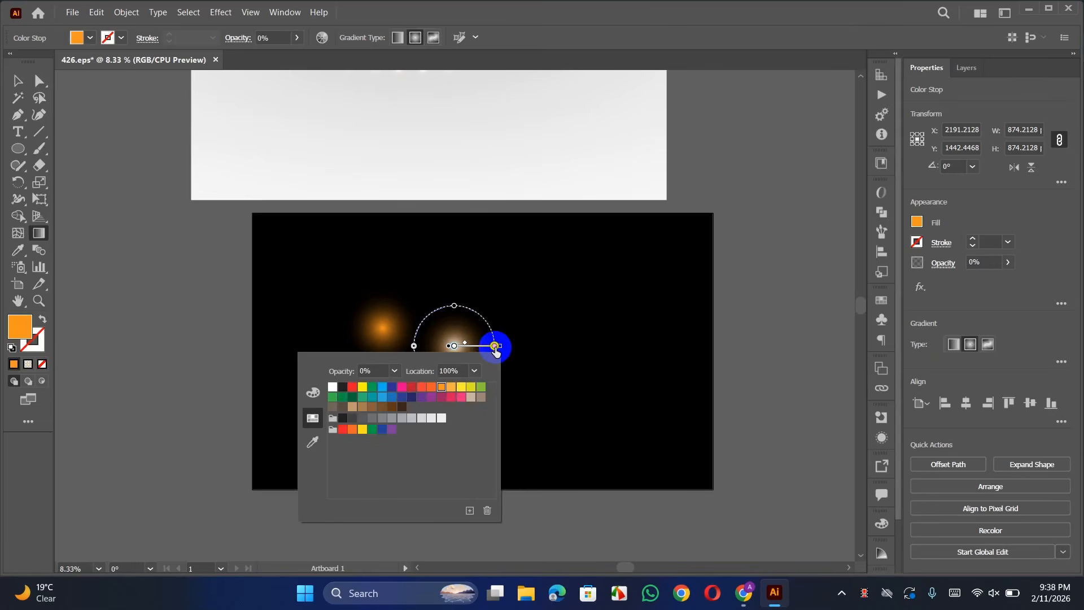
left_click(332, 387)
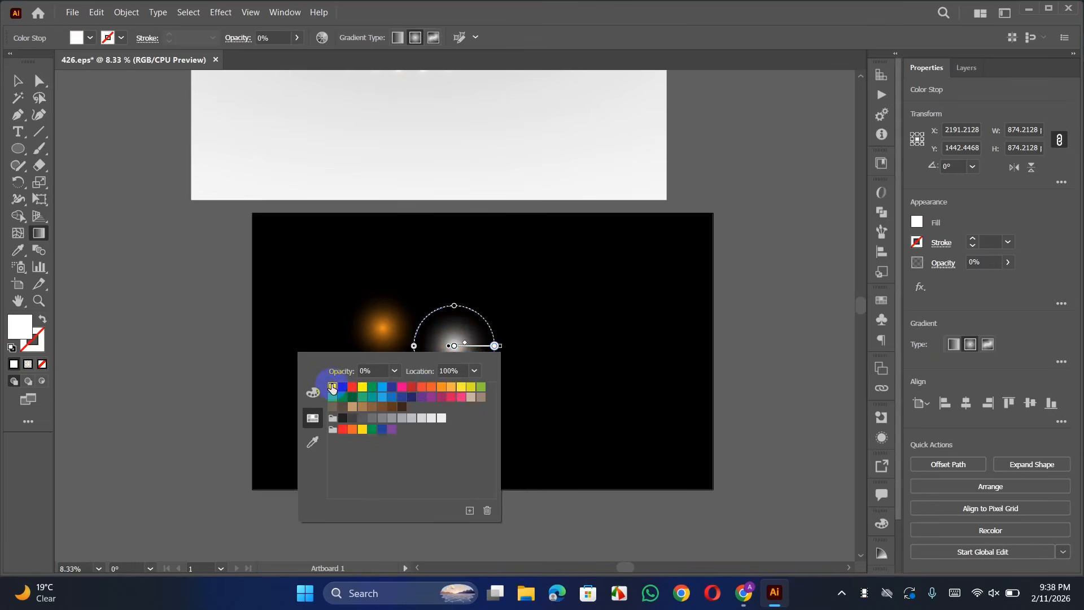
left_click(19, 83)
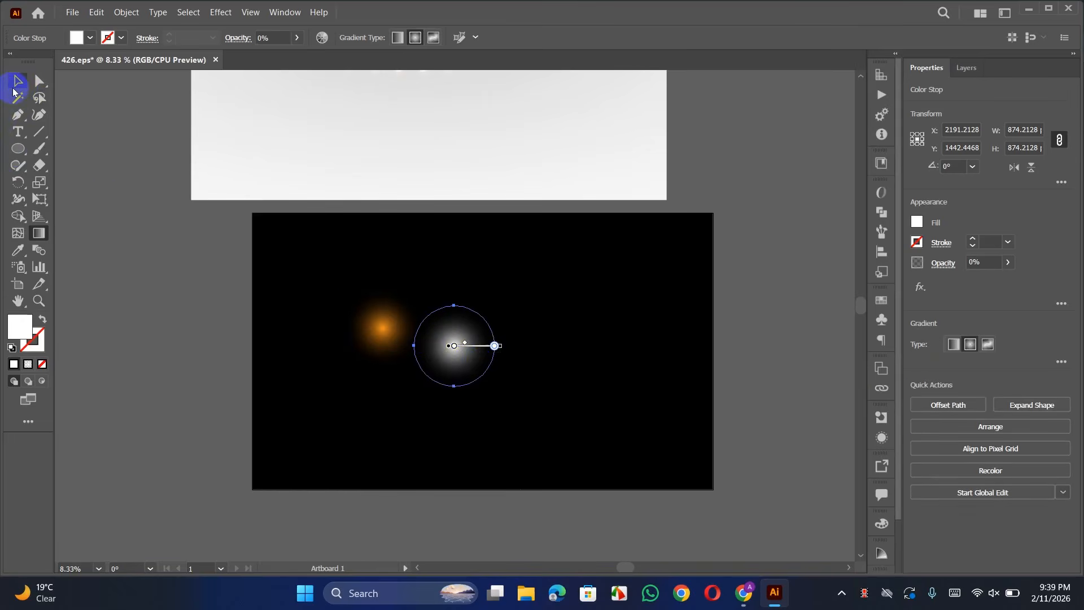
Shrink the white glow to about 437 px in diameter and centre it on the orange glow
left_click(15, 86)
left_click_drag(496, 387, 382, 328)
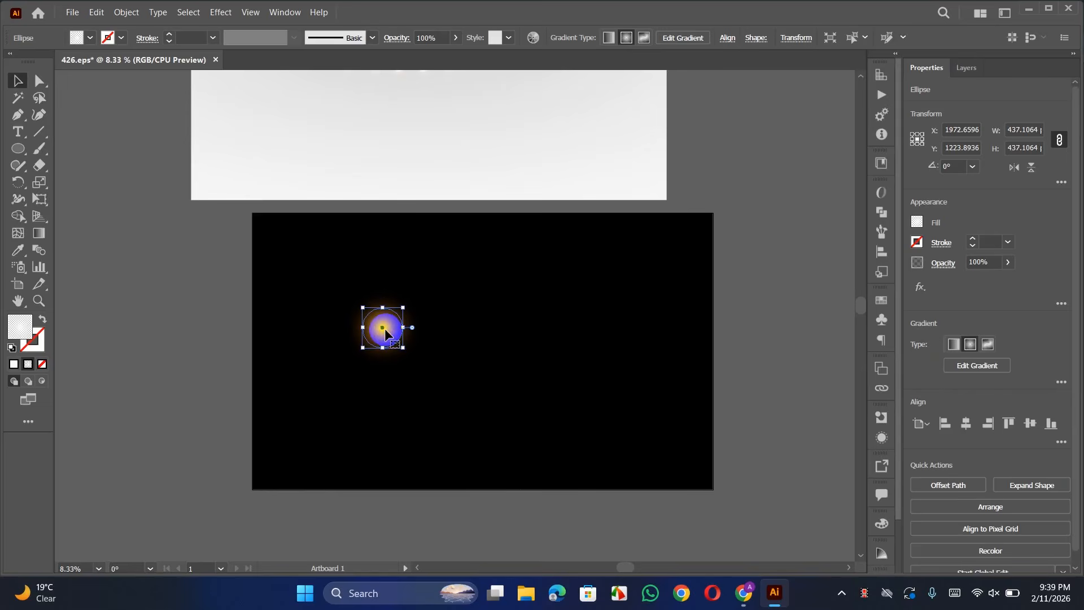
left_click_drag(331, 300, 451, 389)
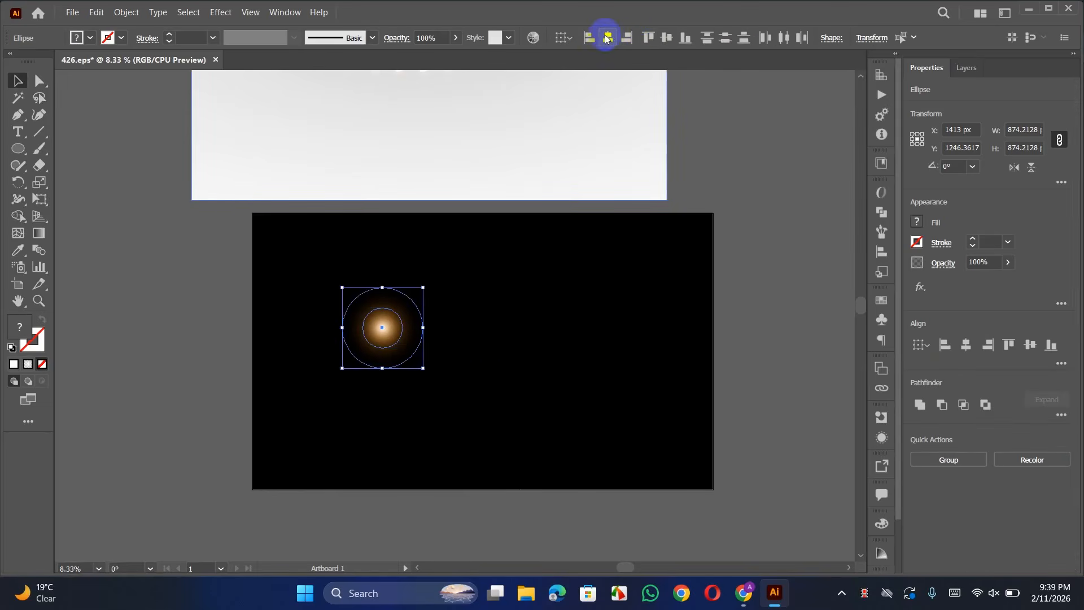
left_click(607, 37)
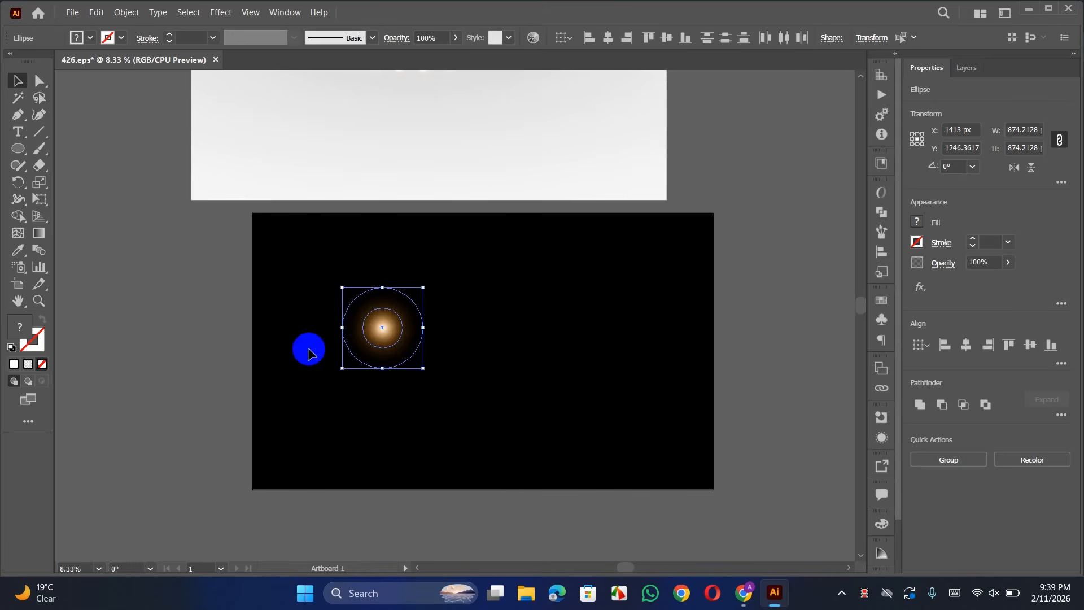
Duplicate both glow circles in place and set the blending mode of all the stacked circles to Screen
key("ctrl")
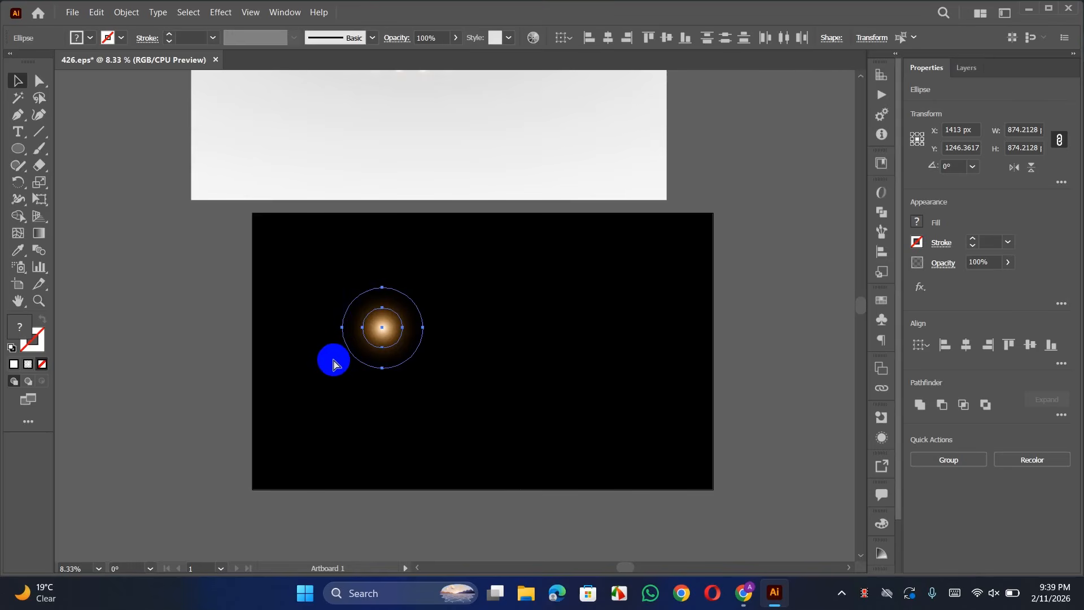
left_click_drag(318, 266, 435, 375)
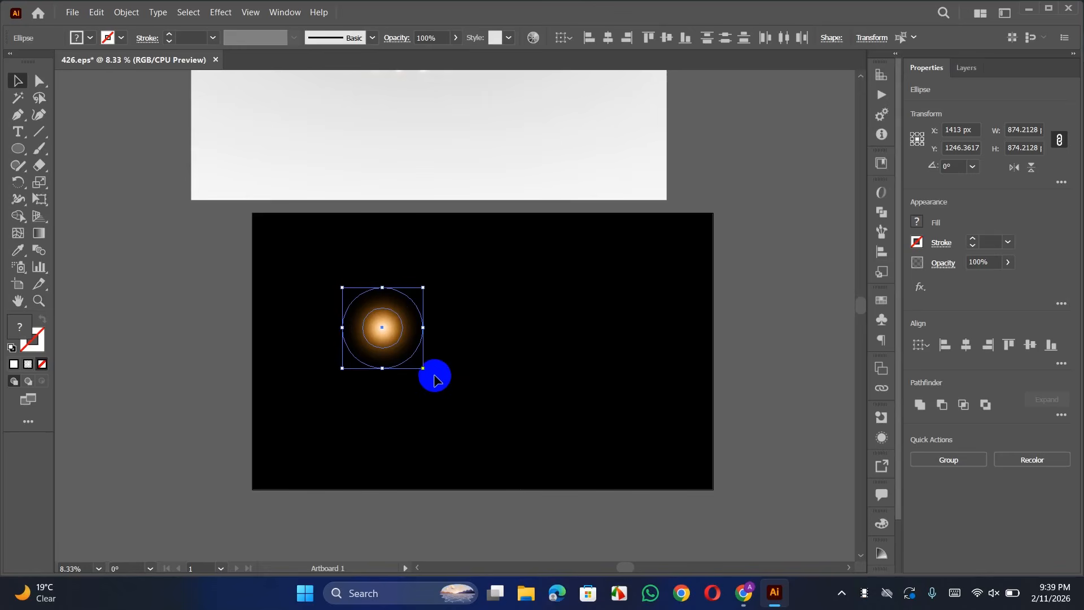
left_click(402, 37)
left_click(279, 61)
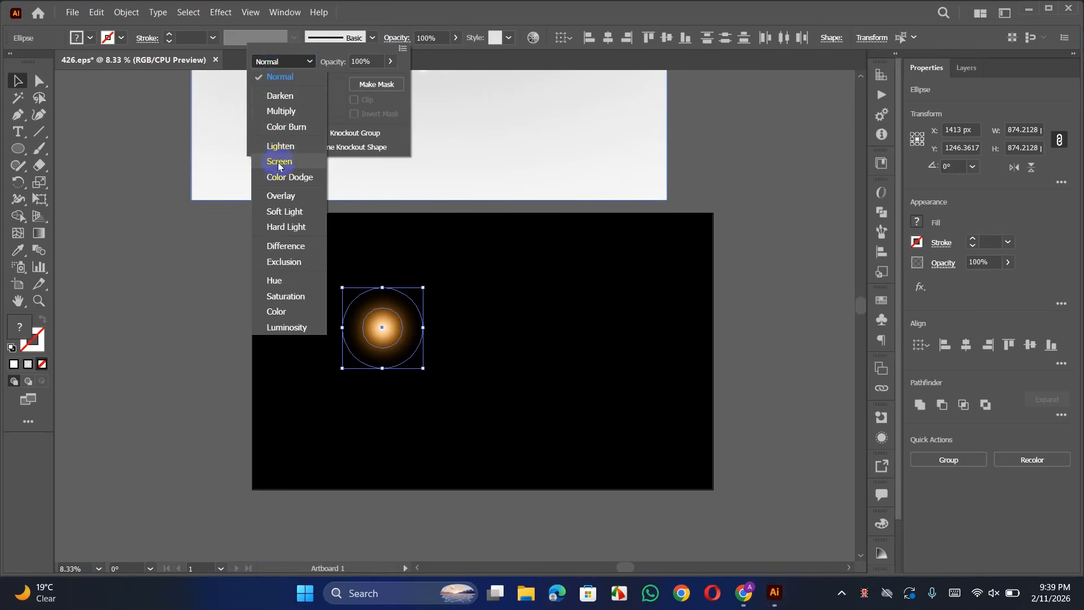
left_click(279, 162)
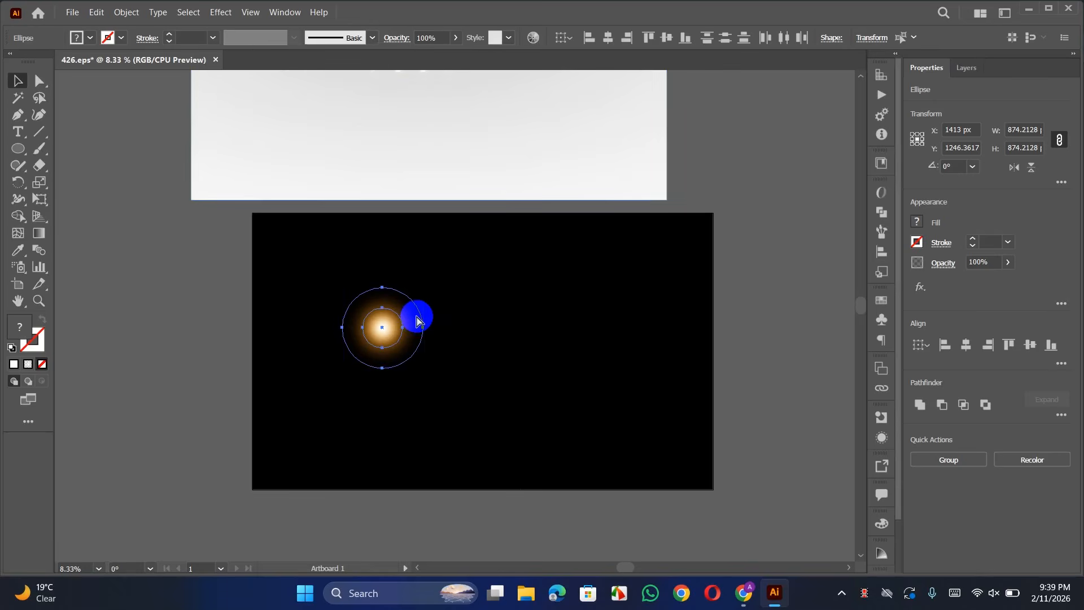
Select all the stacked glow circles and group them into one light
left_click(491, 375)
left_click_drag(382, 332, 498, 416)
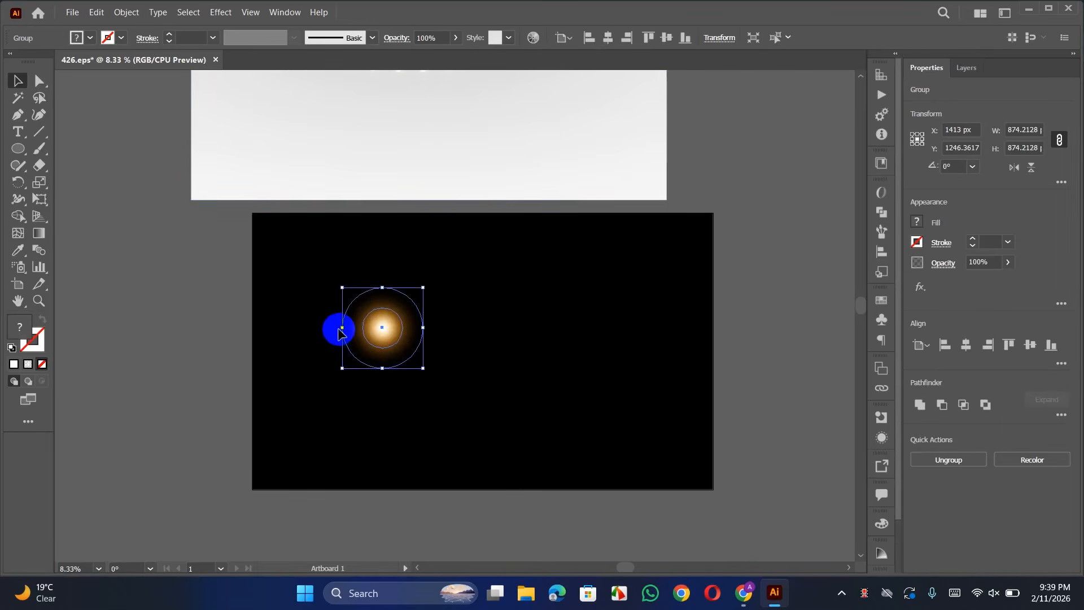
Shrink the grouped light to about 396 px in diameter and move it to the lower part of the black background
left_click_drag(342, 328, 558, 429)
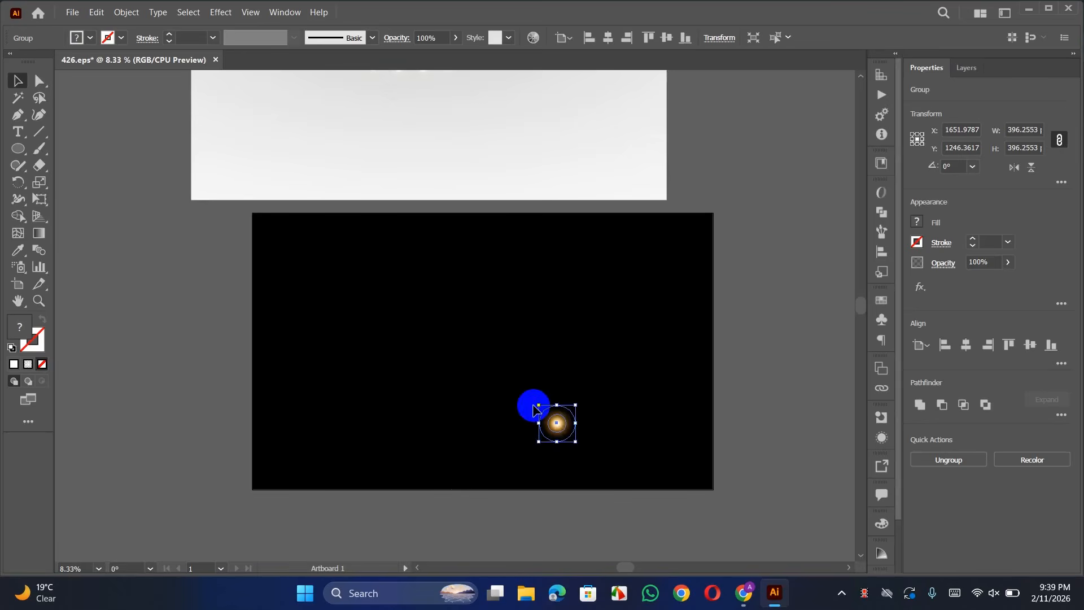
left_click_drag(497, 315, 484, 417)
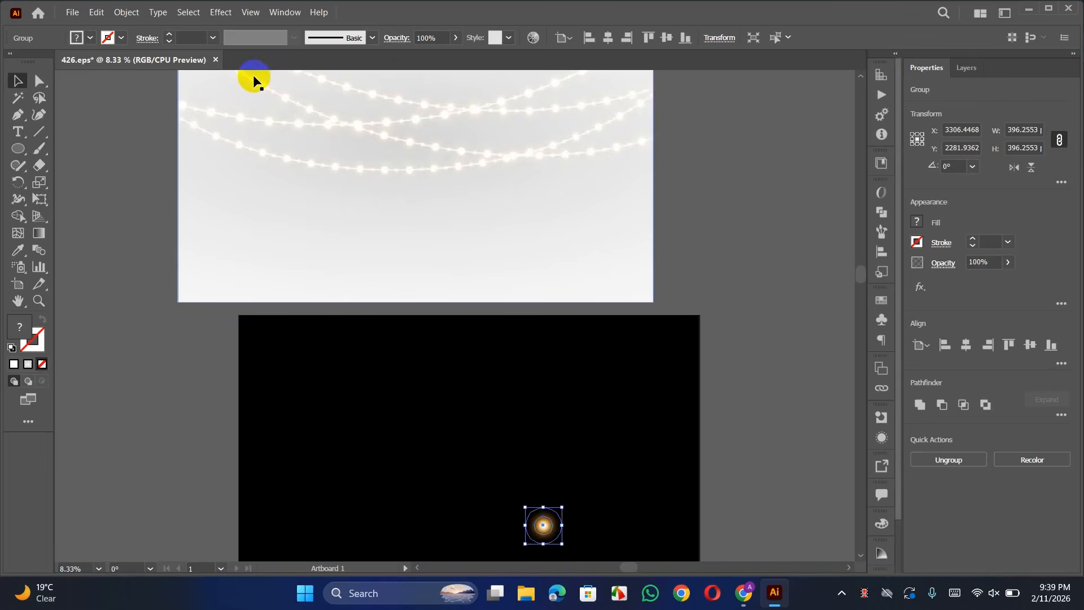
left_click_drag(598, 345, 542, 263)
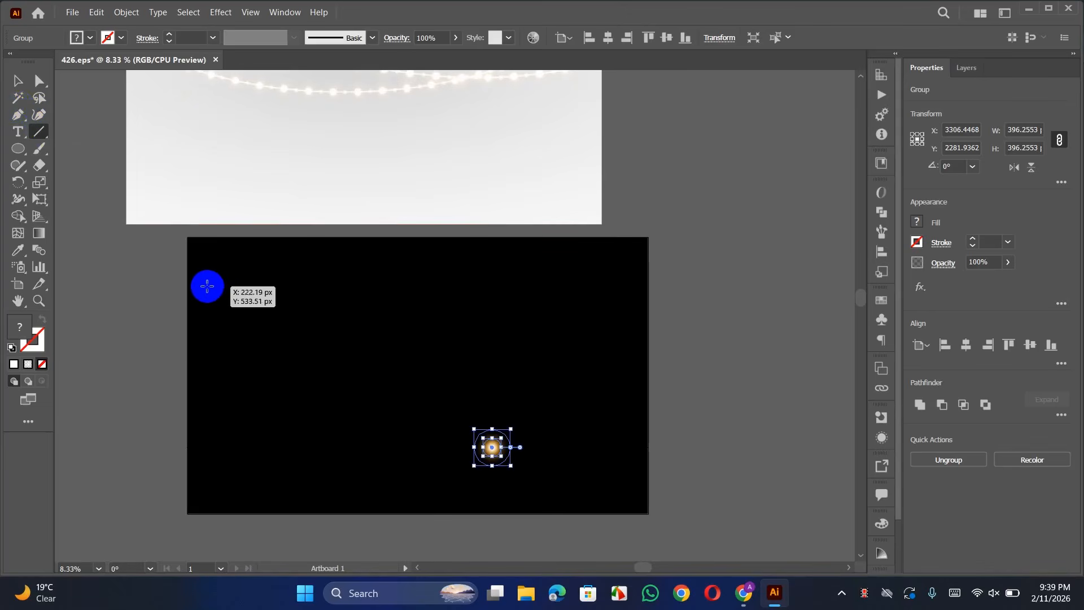
Draw a horizontal line about 4528 px long across the upper part of the black background and give it a near-white FCFAFA stroke
left_click_drag(207, 286, 622, 294)
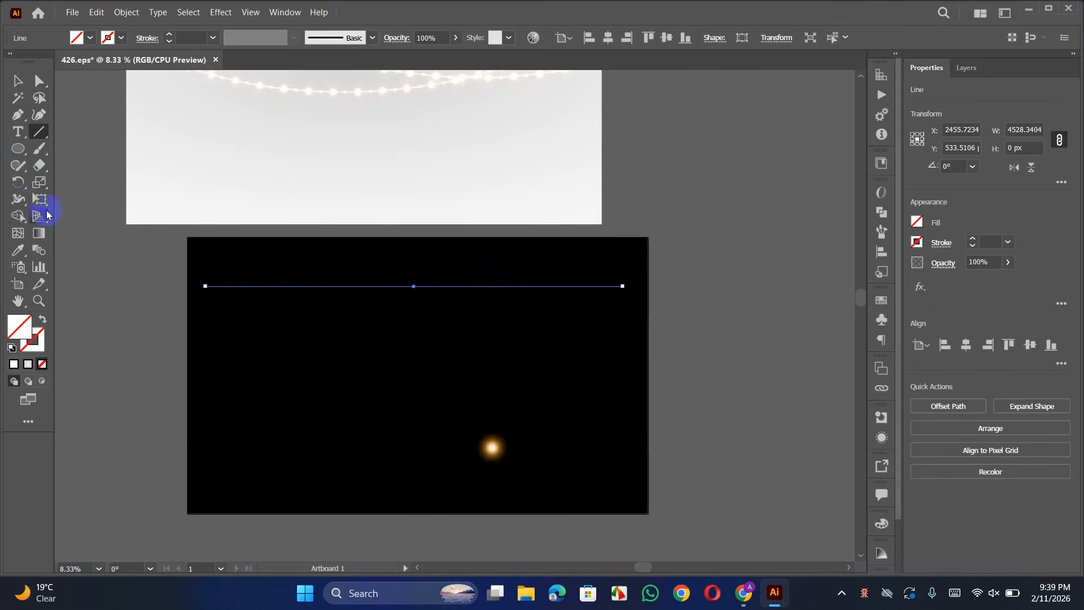
double_click(34, 339)
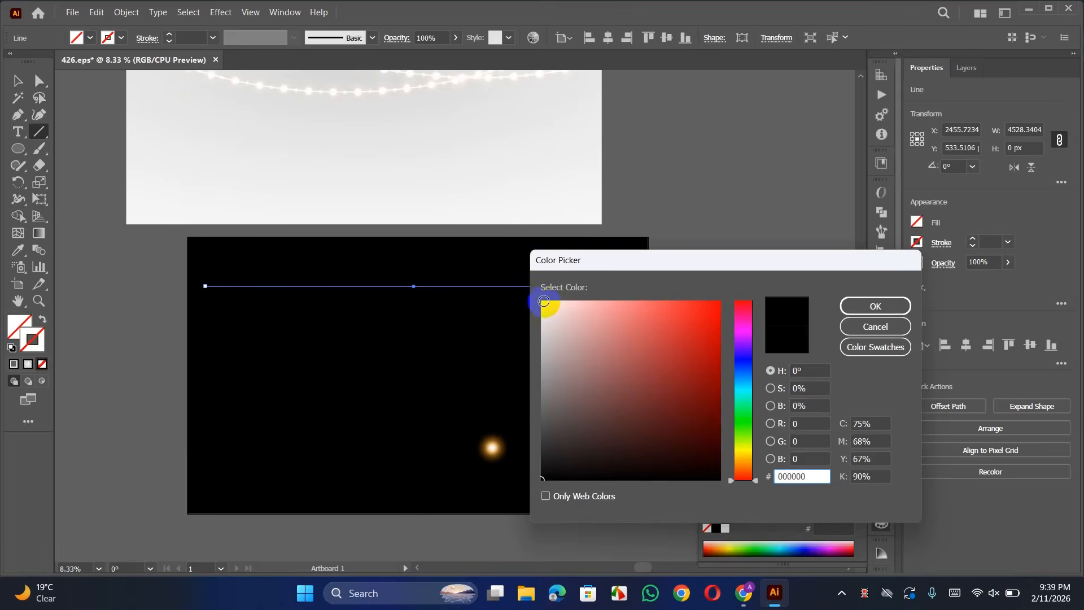
left_click(544, 301)
left_click(854, 313)
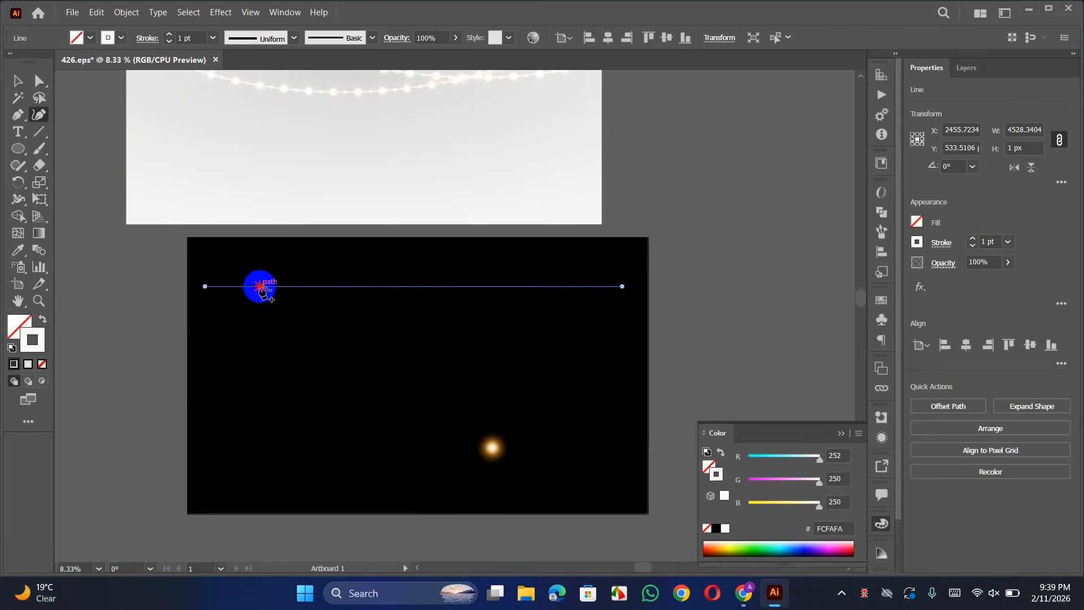
Bend the line into three hanging scallops with the Curvature tool, adding low points and corner anchors between them
left_click_drag(260, 287, 253, 331)
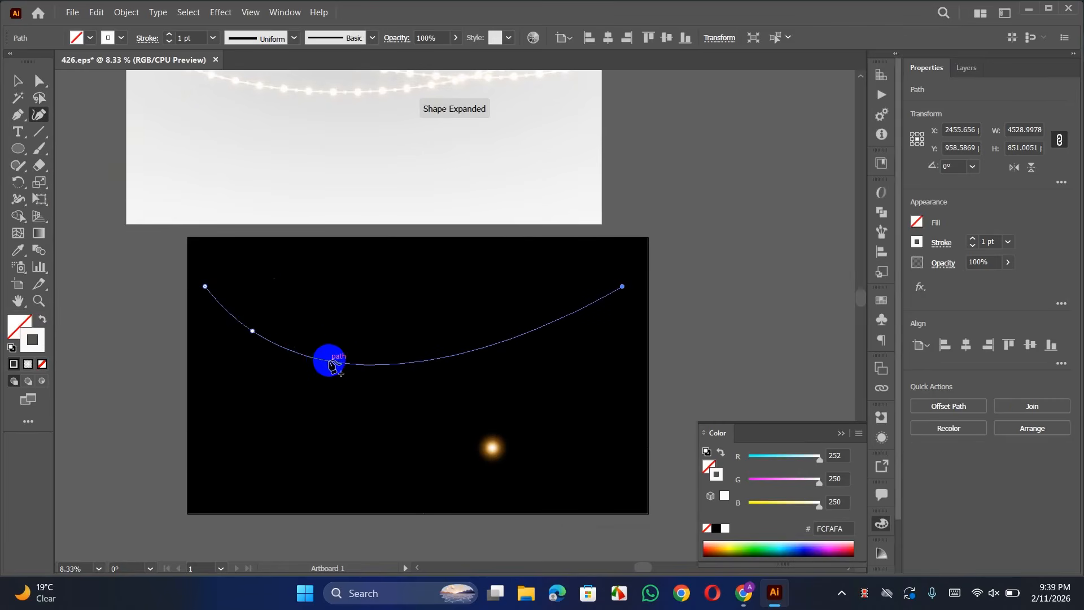
left_click_drag(332, 362, 348, 292)
left_click(431, 296)
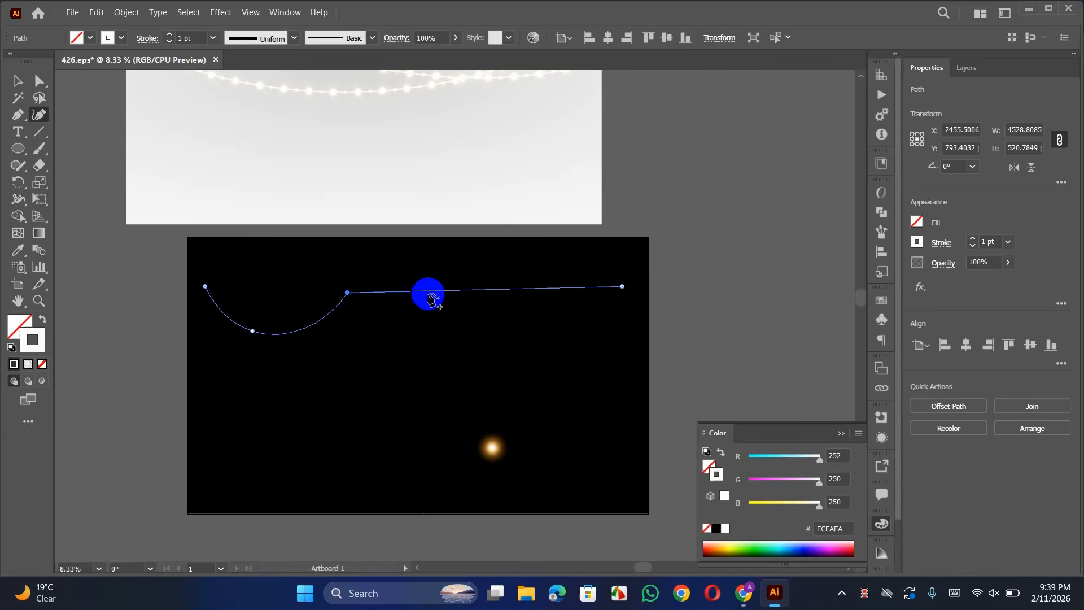
left_click_drag(437, 294, 427, 351)
left_click_drag(534, 346, 529, 291)
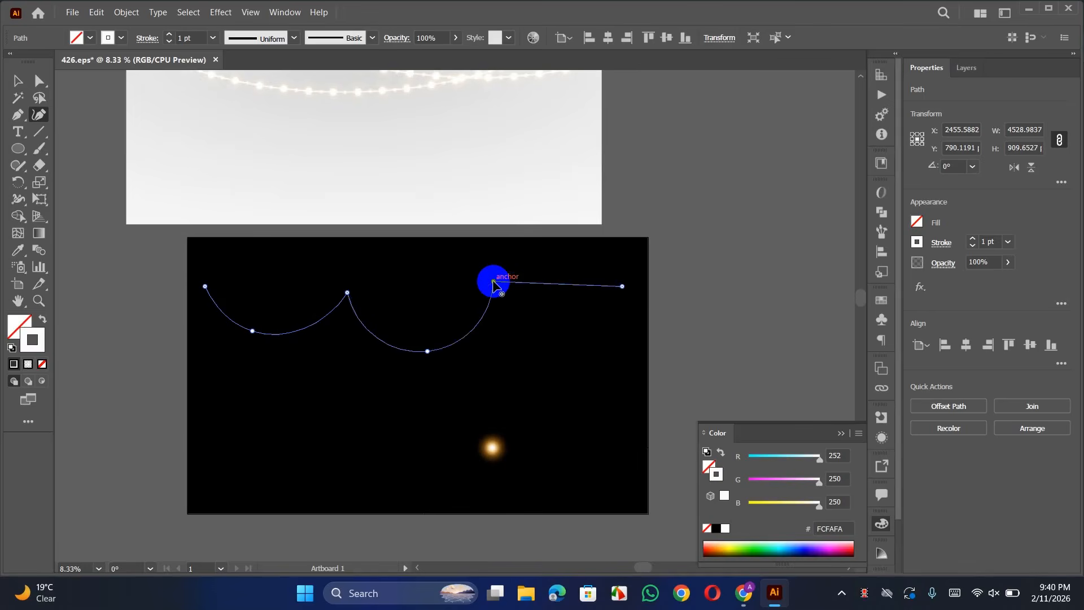
left_click(493, 281)
left_click_drag(551, 284, 569, 374)
left_click(622, 287)
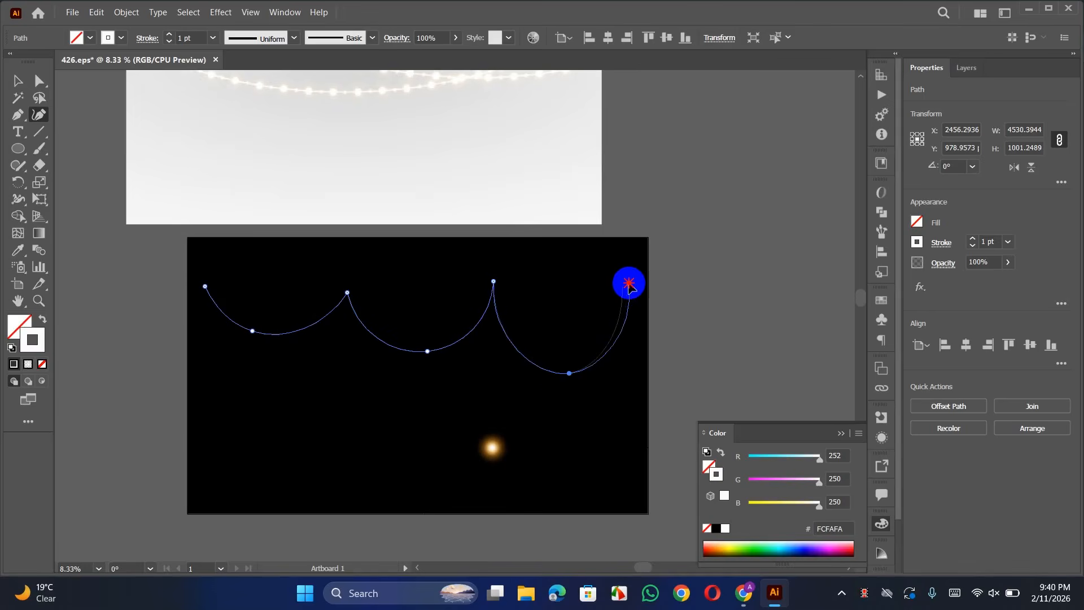
Reposition the curve's end points, peaks and low points to even out the three scallops across a width of about 4753 px
left_click_drag(638, 284, 638, 284)
left_click_drag(493, 280, 505, 292)
left_click(347, 295)
left_click_drag(253, 331, 256, 375)
left_click_drag(427, 352, 424, 364)
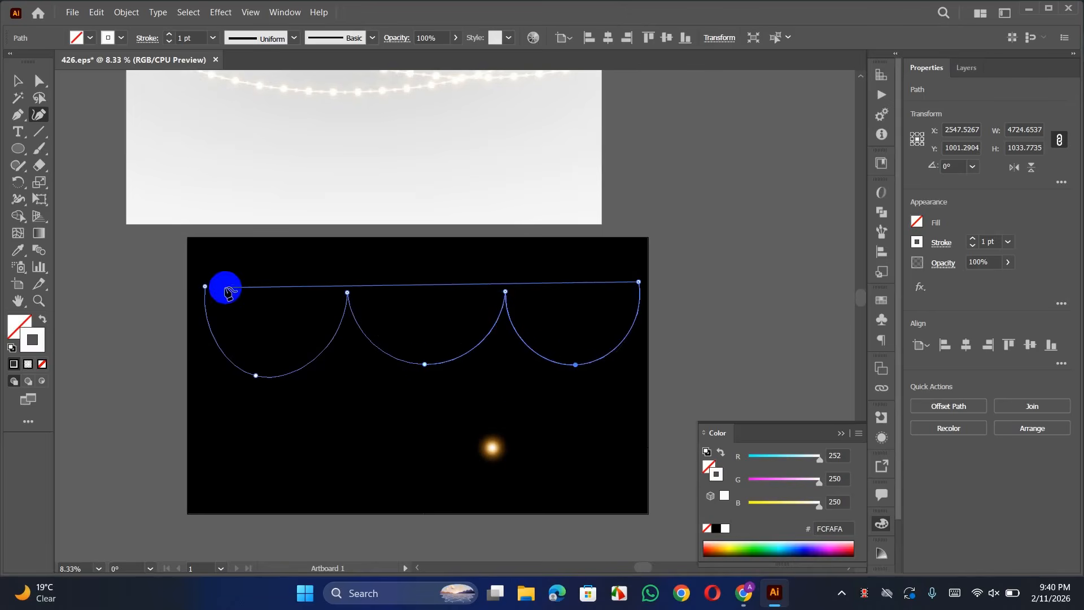
left_click(204, 286)
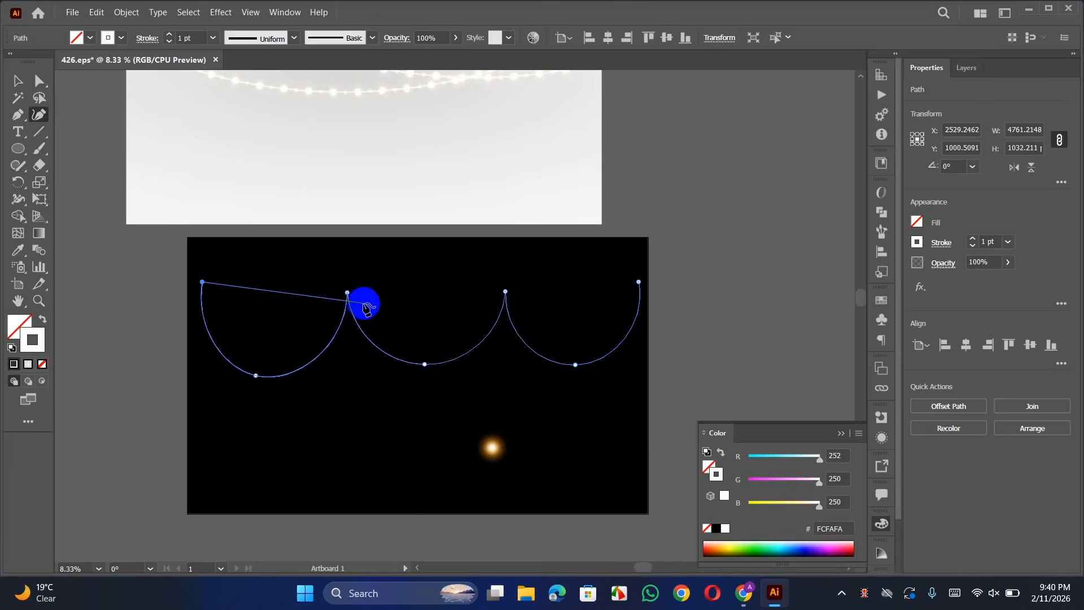
left_click(347, 292)
left_click(508, 302)
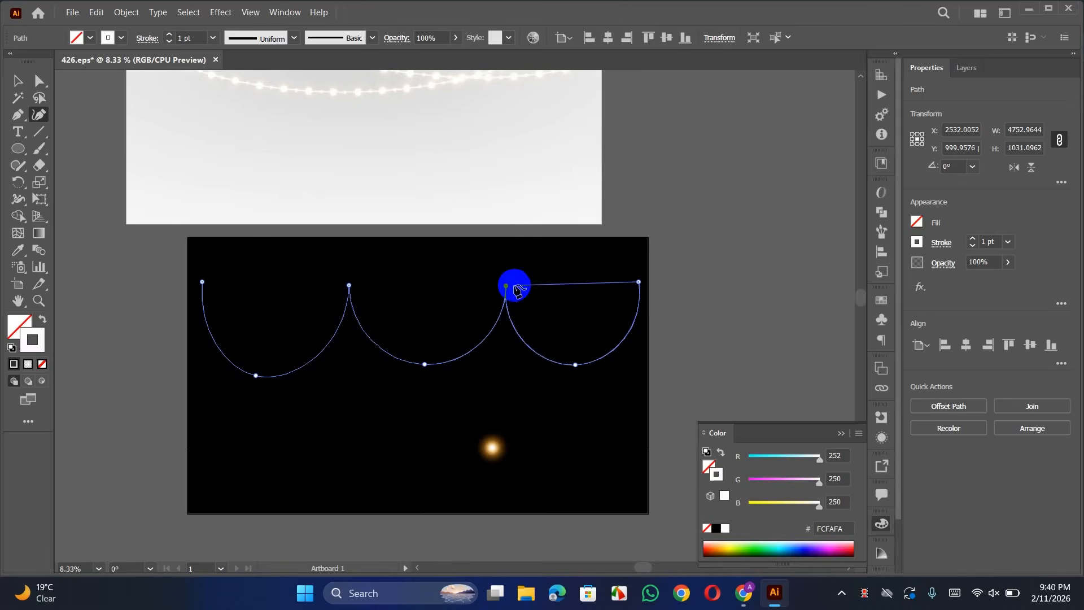
Select the scalloped path and set its stroke weight to 3 pt
left_click(18, 81)
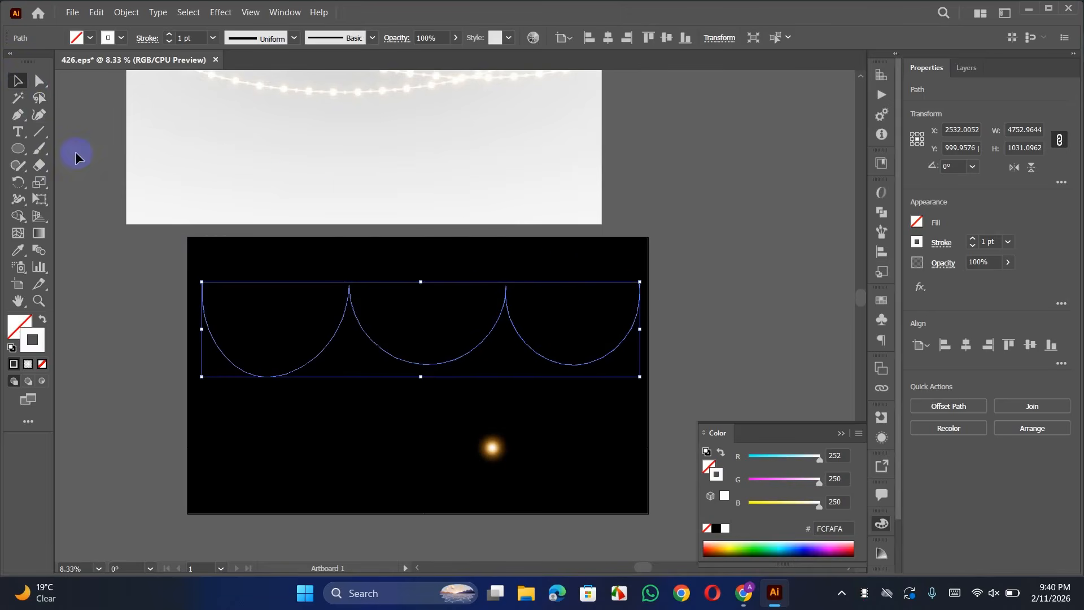
left_click(411, 430)
left_click_drag(305, 272, 425, 355)
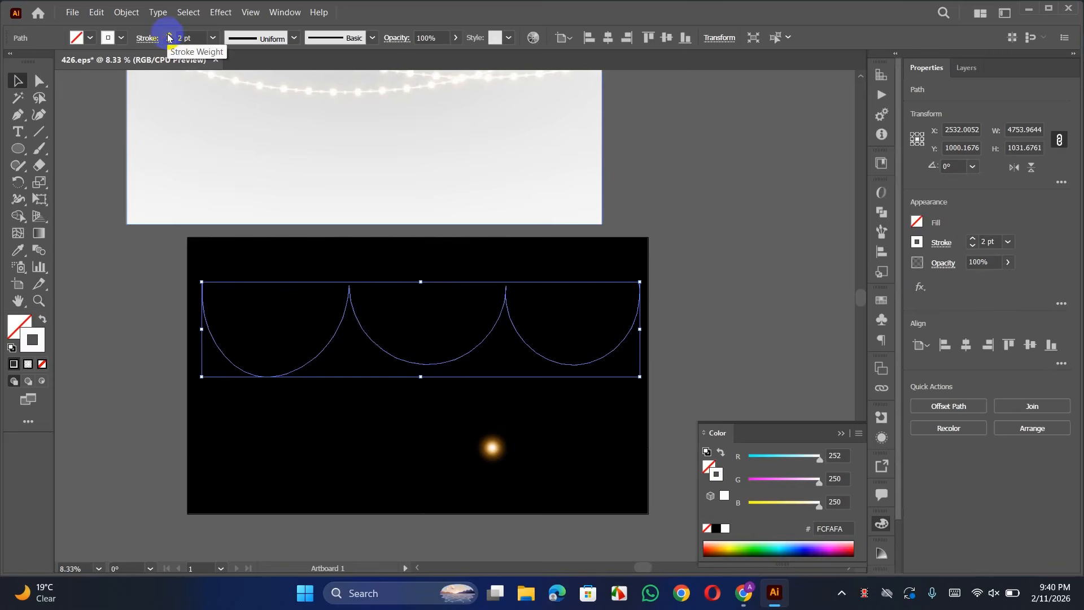
left_click(96, 237)
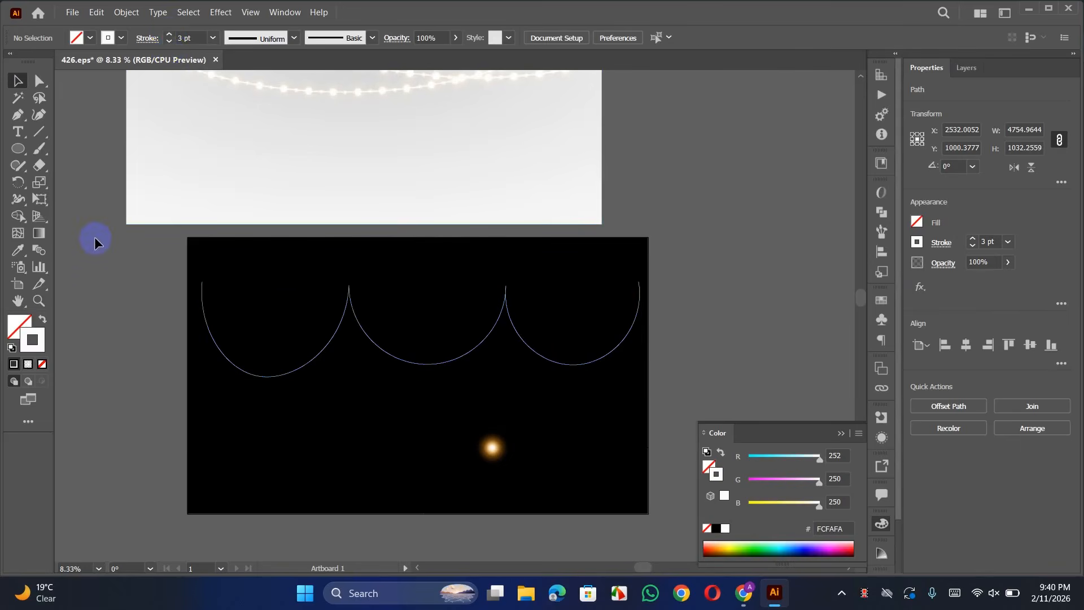
Move the light onto the start of the first scallop, shrink it to about 200 px and centre it on the path
left_click_drag(396, 407, 449, 405)
left_click_drag(540, 449, 263, 321)
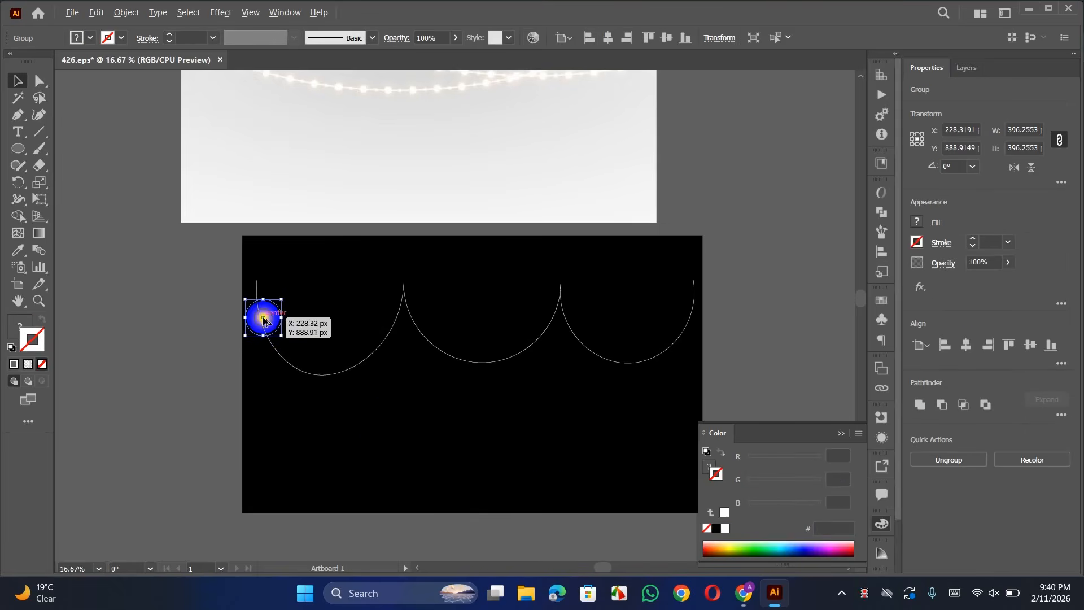
scroll(263, 320, "up", 1)
left_click_drag(319, 372, 273, 327)
left_click_drag(238, 294, 245, 245)
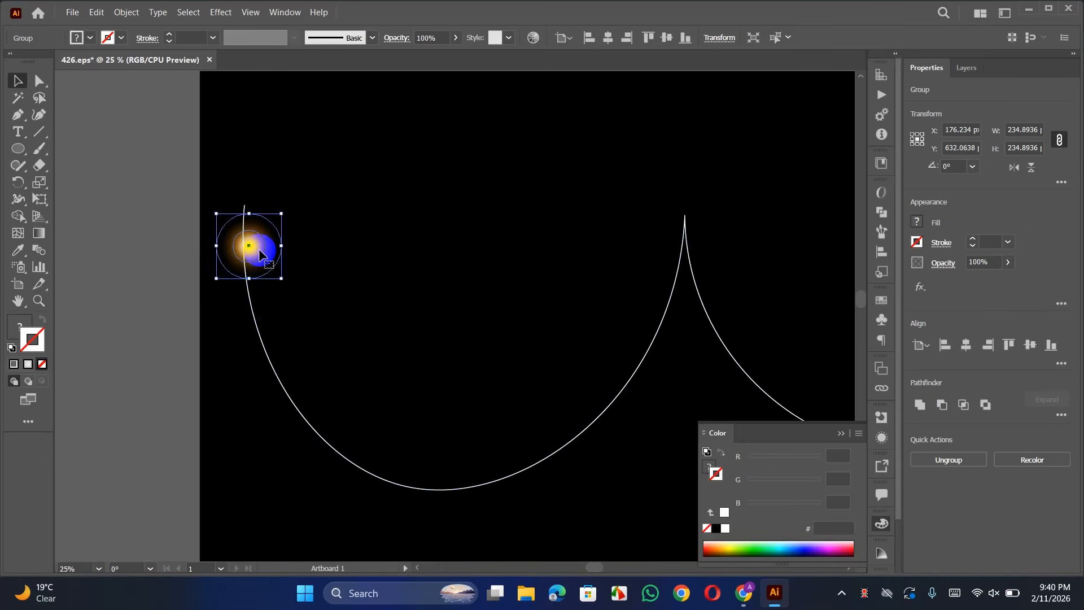
left_click_drag(279, 278, 272, 269)
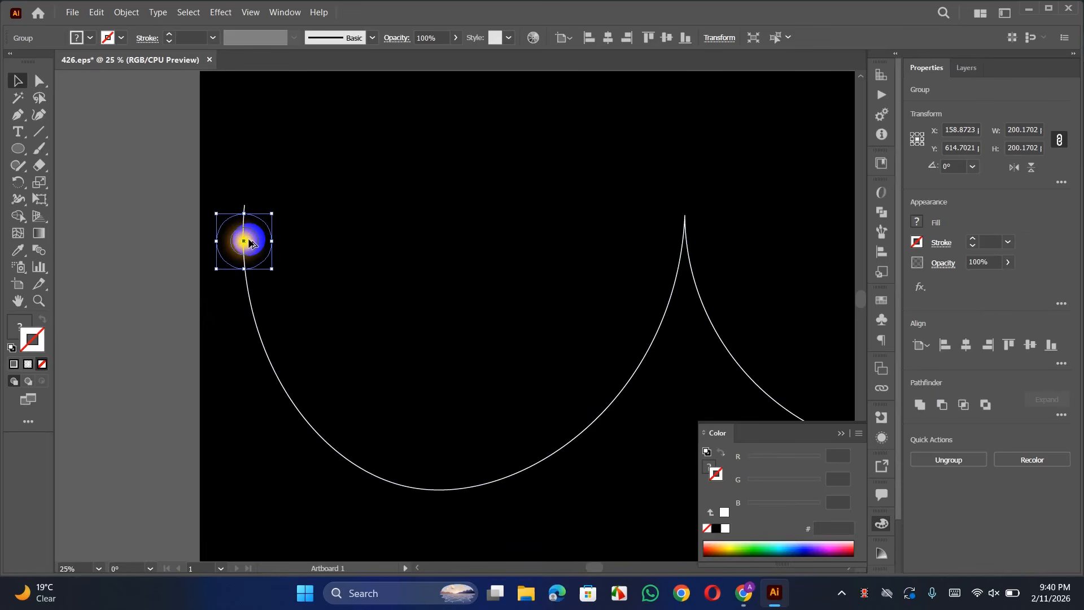
Duplicate the light repeatedly along the path, spacing the copies evenly over all three scallops to the far end
left_click_drag(250, 242, 310, 414)
left_click_drag(311, 414, 461, 298)
left_click_drag(460, 298, 511, 345)
left_click_drag(512, 345, 450, 415)
scroll(559, 390, "down", 2)
scroll(403, 345, "up", 3)
left_click_drag(450, 415, 559, 218)
left_click_drag(566, 180, 654, 363)
left_click_drag(644, 359, 374, 444)
left_click_drag(389, 481, 479, 362)
left_click_drag(482, 346, 509, 276)
left_click_drag(507, 278, 516, 196)
Select the scalloped path with all its lights and group them into one garland
scroll(515, 226, "down", 5)
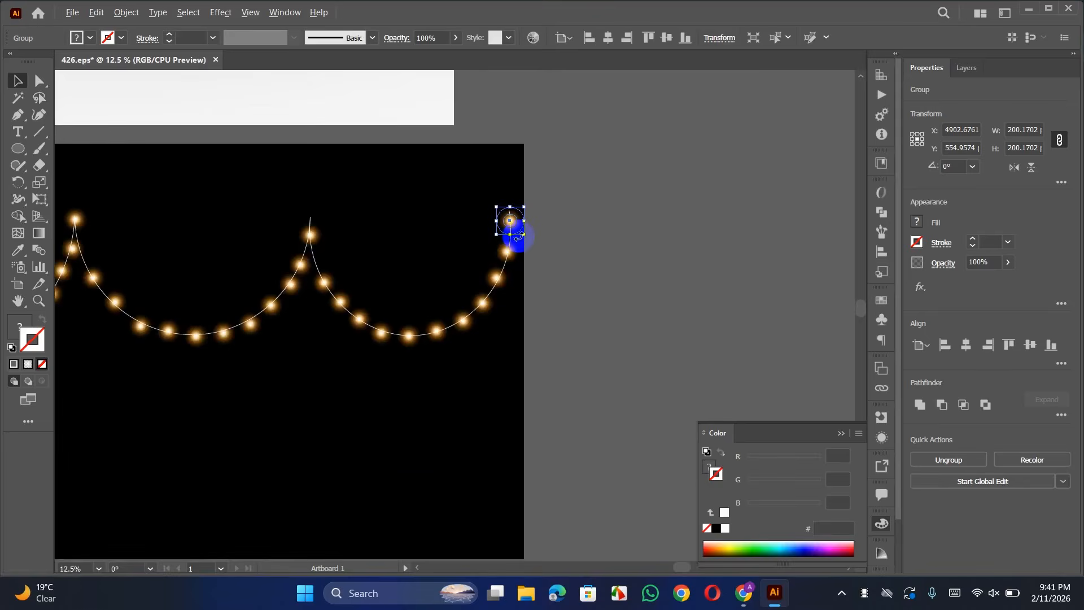
left_click_drag(163, 217, 580, 343)
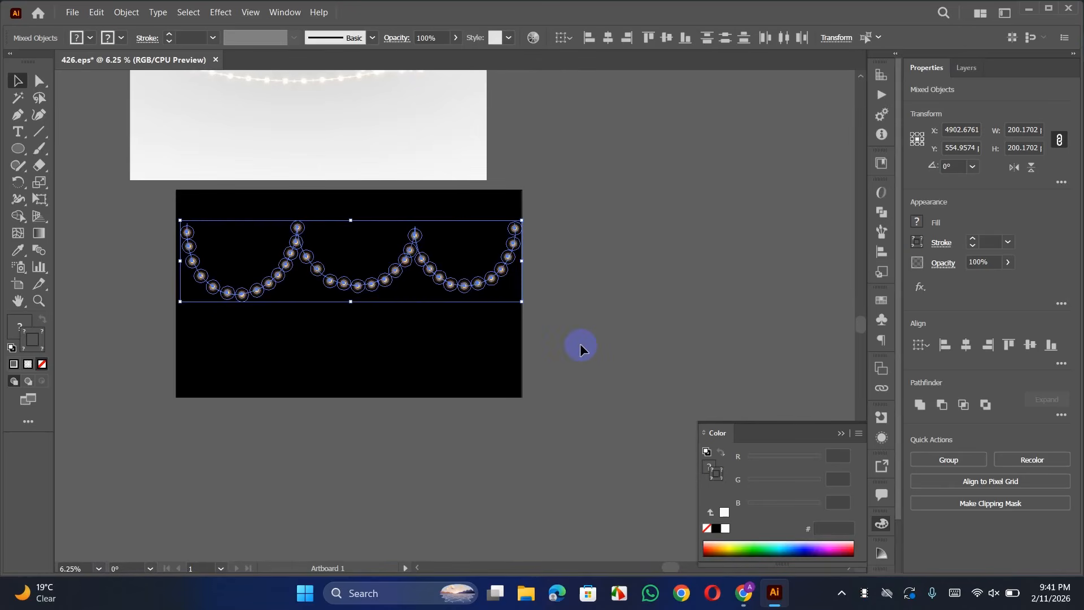
key("ctrl+g")
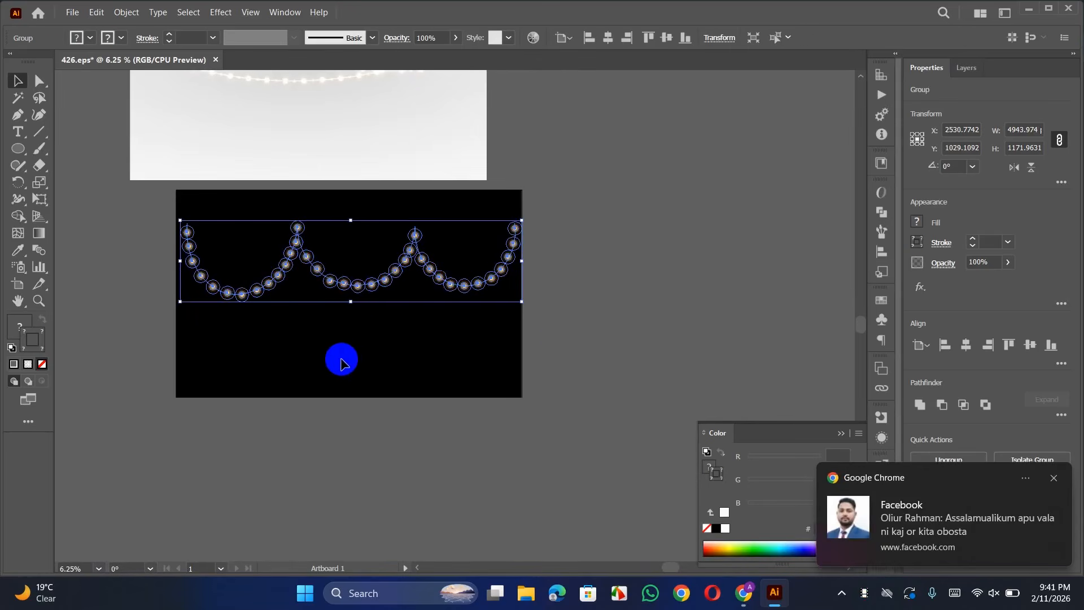
Duplicate the garland twice downwards, making three overlapping rows of string lights on the black background
scroll(304, 357, "up", 1)
scroll(304, 357, "up", 1)
scroll(303, 357, "down", 1)
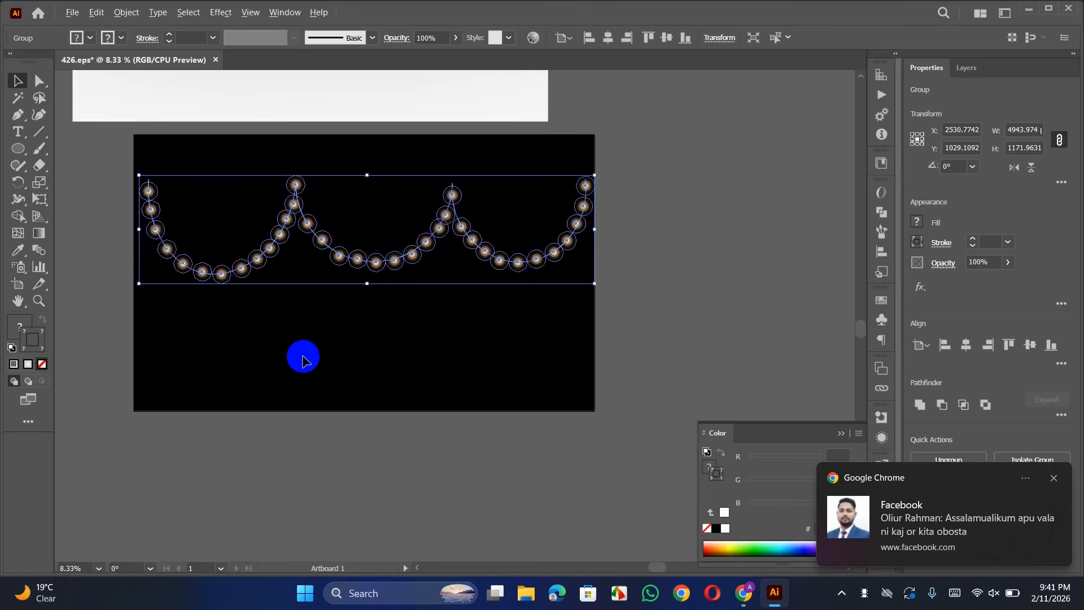
left_click(1054, 481)
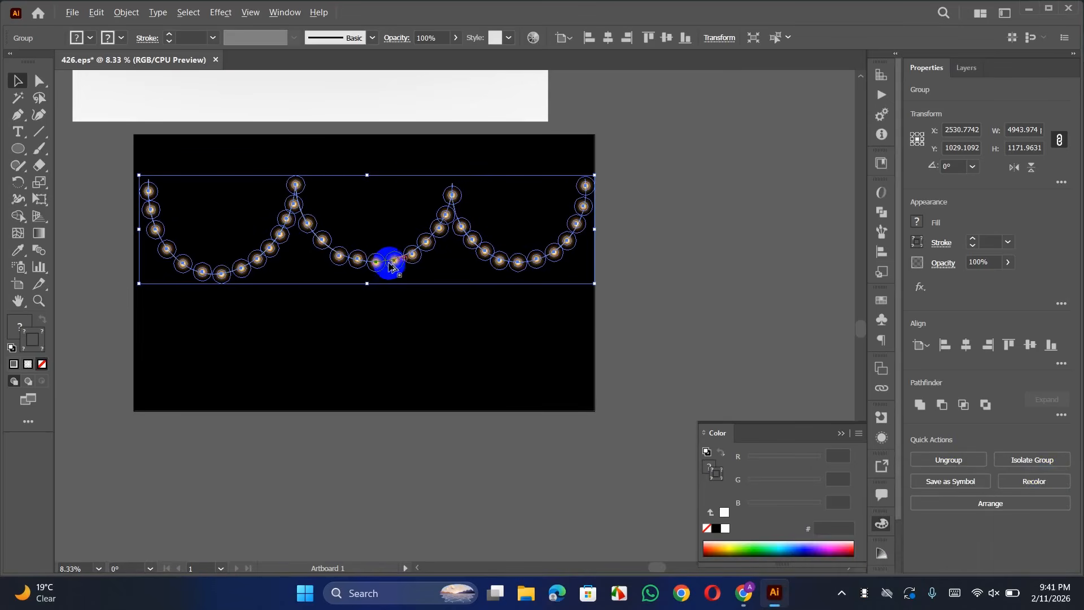
left_click_drag(388, 259, 391, 305)
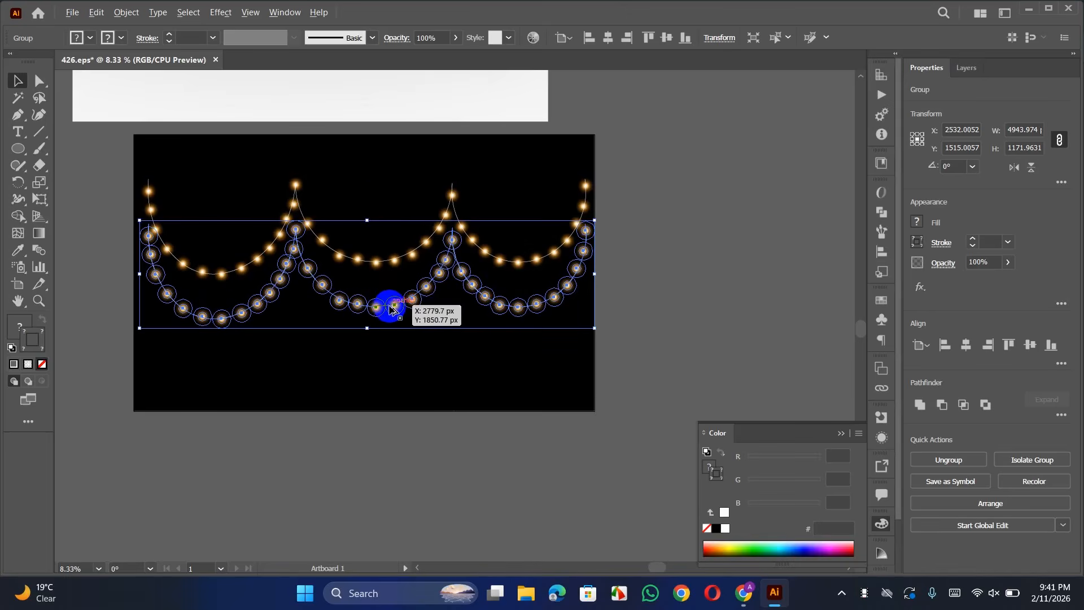
left_click_drag(391, 305, 388, 357)
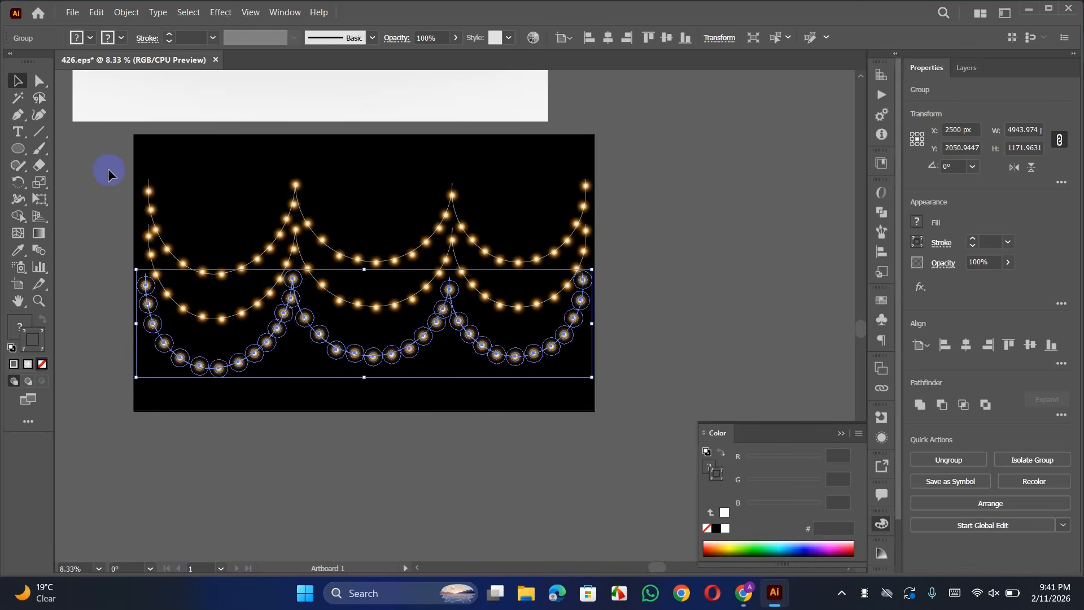
Group the three garlands, narrow the group to about 4644 px and centre it on the artboard
left_click_drag(107, 168, 607, 428)
left_click_drag(597, 279, 567, 279)
left_click_drag(276, 301, 291, 301)
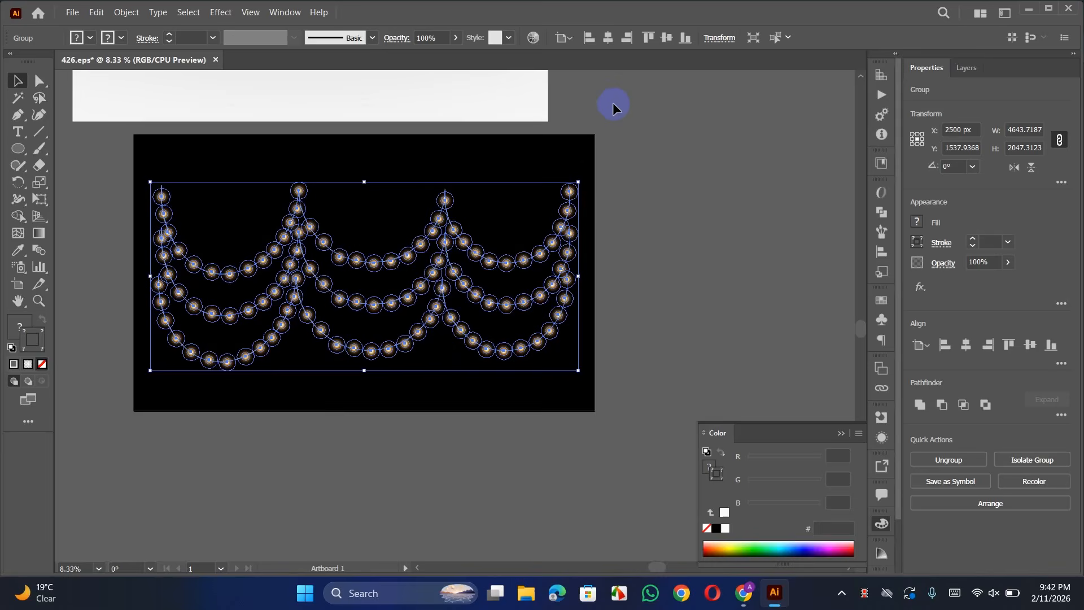
left_click(667, 37)
scroll(341, 278, "down", 1)
Delete the reference image above the black background
key("super")
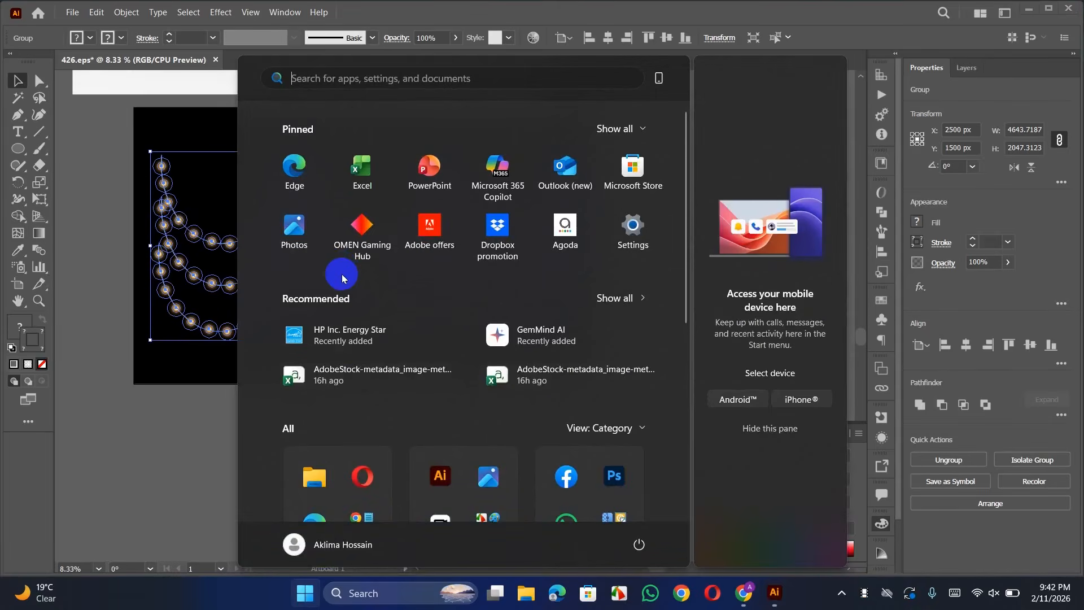
key("super")
scroll(341, 276, "down", 1)
left_click(374, 99)
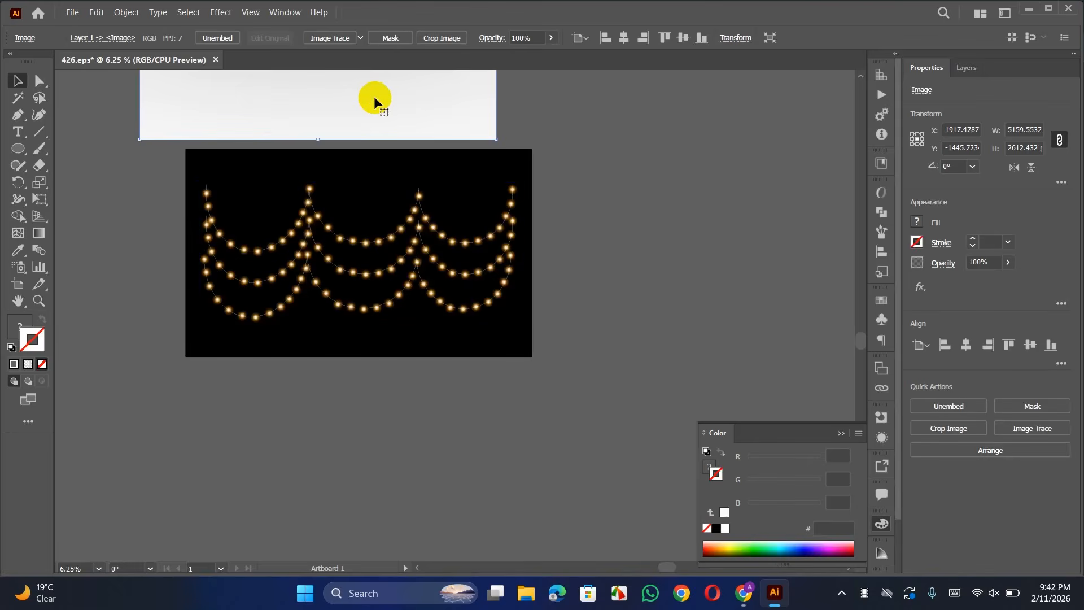
key("Delete")
Select the black background together with all the garlands and group them
left_click(373, 188)
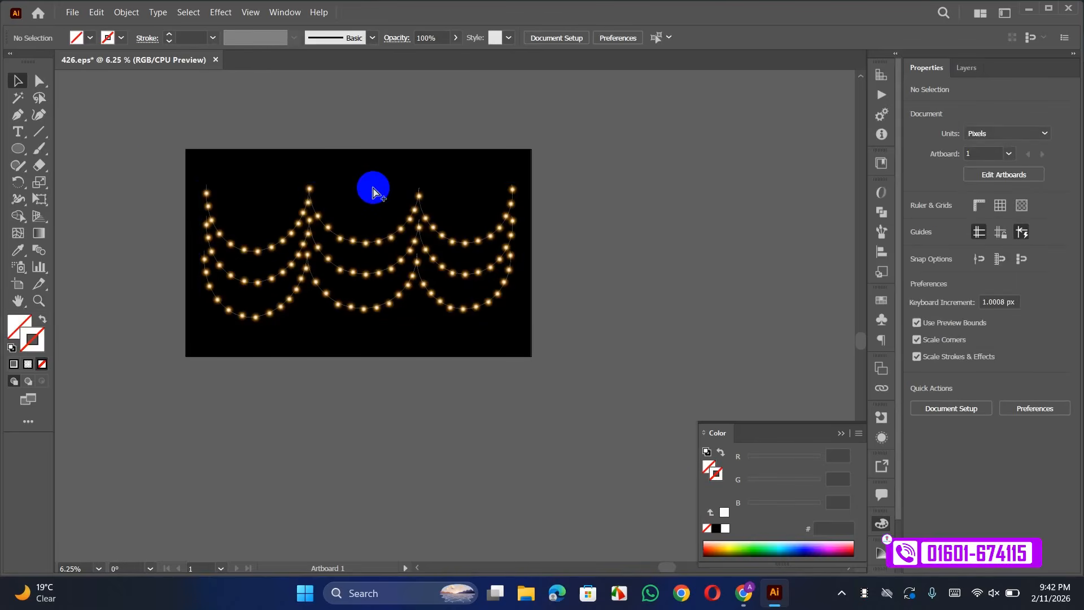
left_click(373, 188)
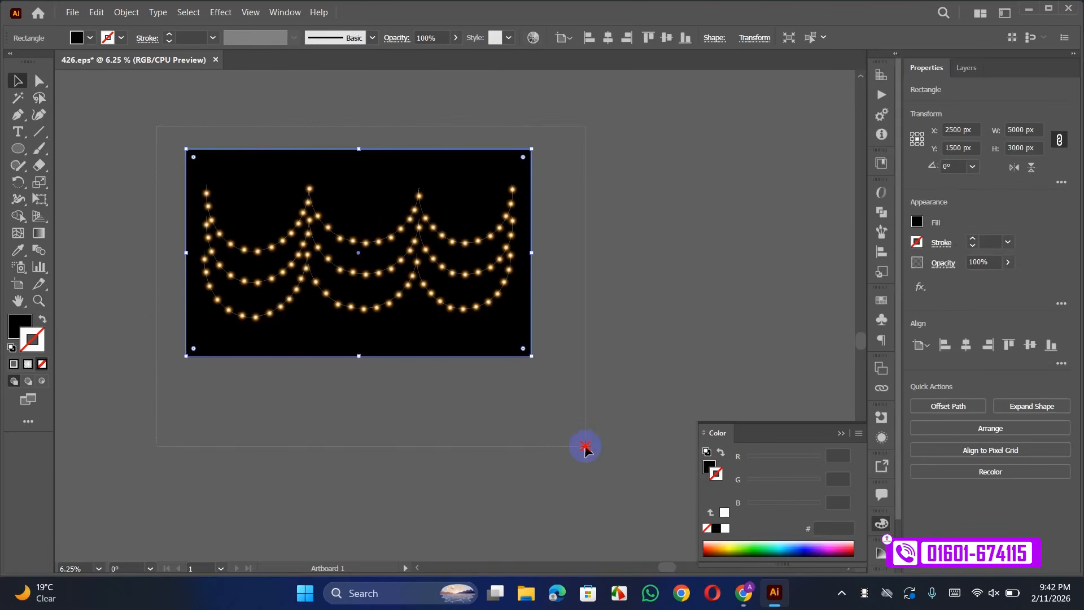
key("ctrl+a")
key("ctrl+g")
left_click_drag(252, 367, 342, 398)
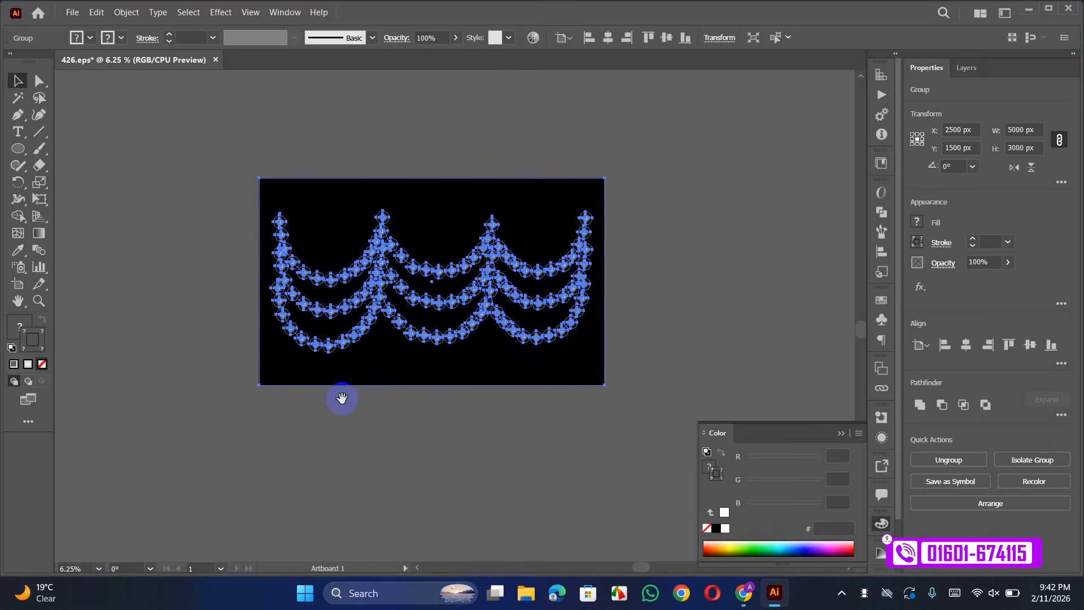
Save the artwork under the name A1 as an EPS file, using the Illustrator 10 EPS version
left_click(72, 12)
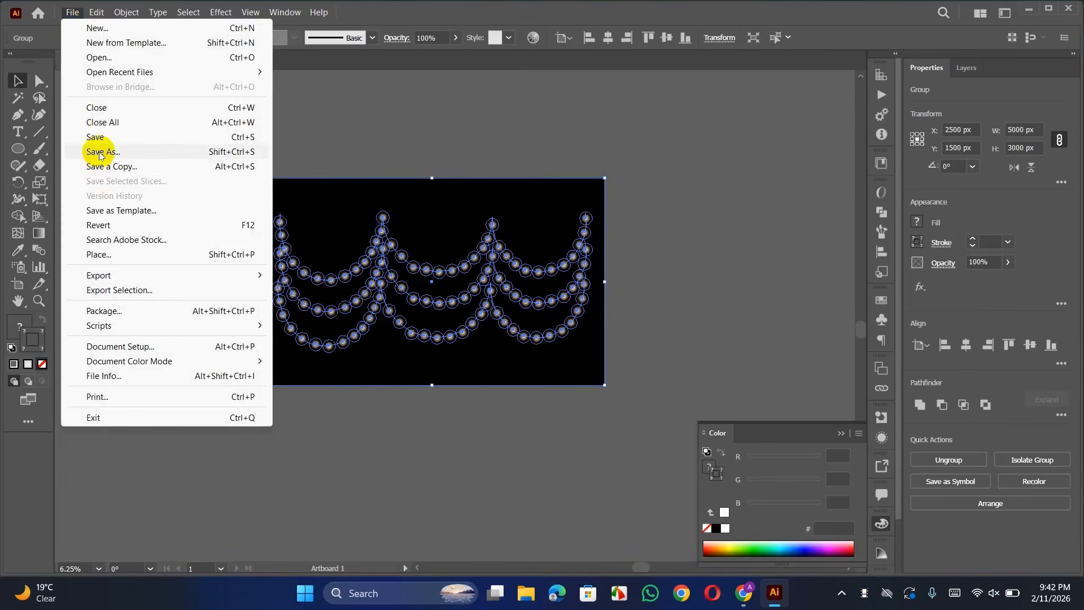
left_click(100, 152)
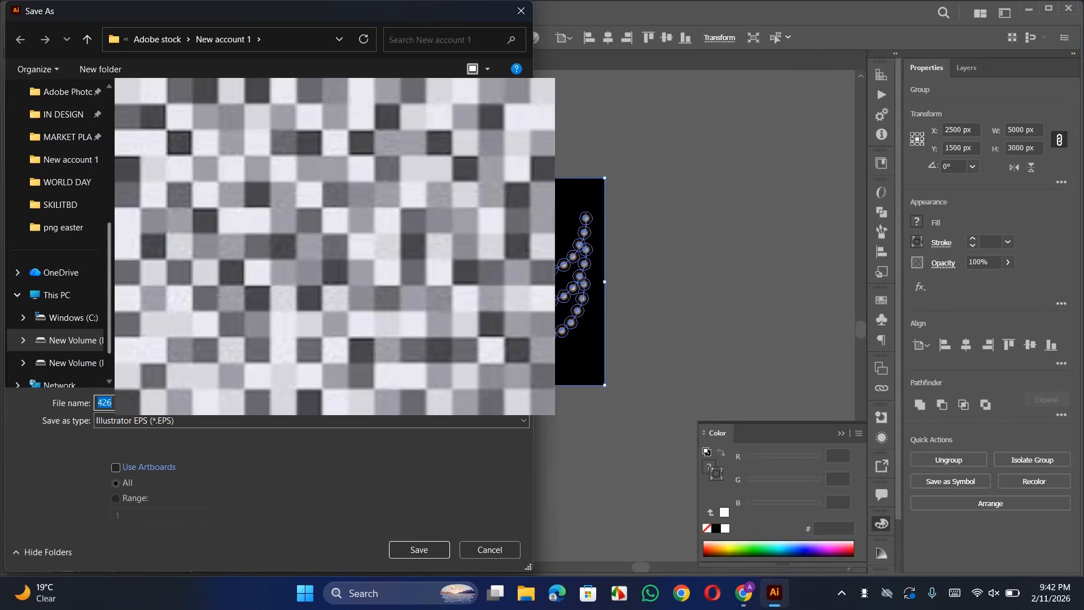
scroll(56, 273, "up", 4)
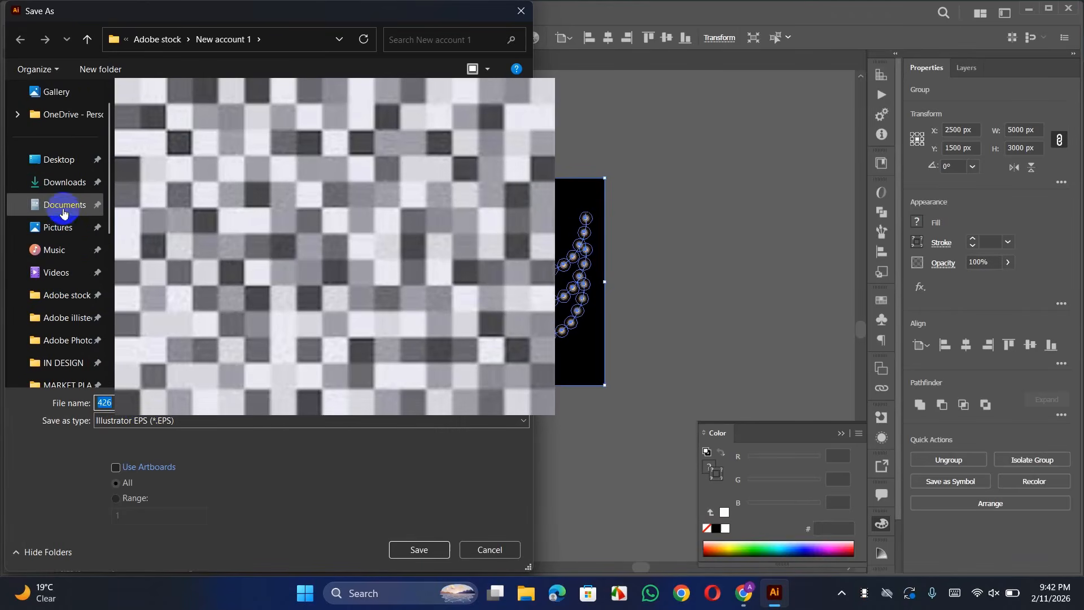
key("Return")
left_click(570, 115)
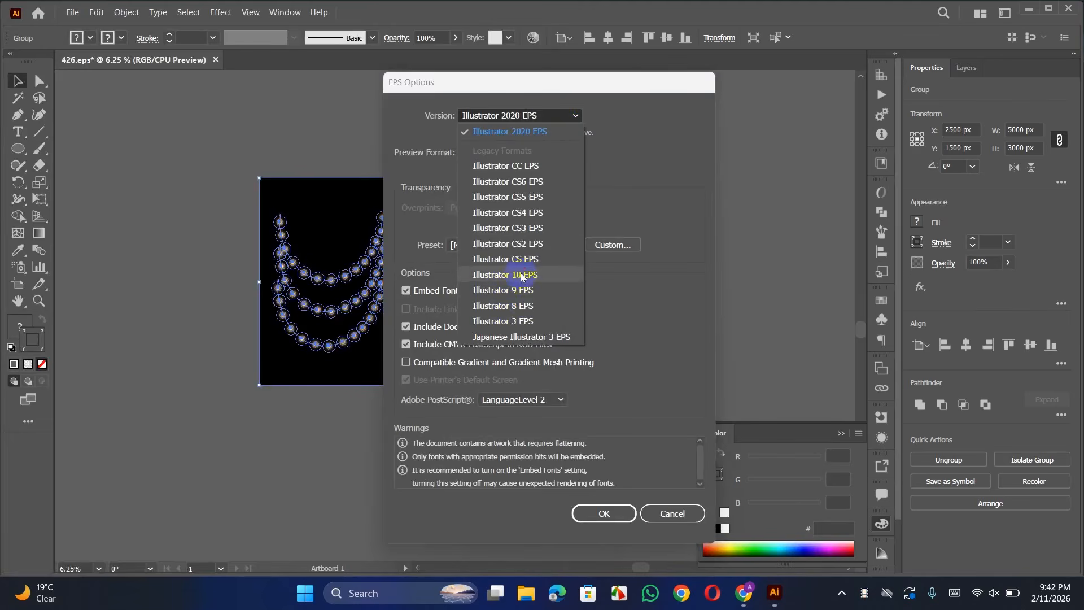
left_click(521, 276)
left_click(609, 500)
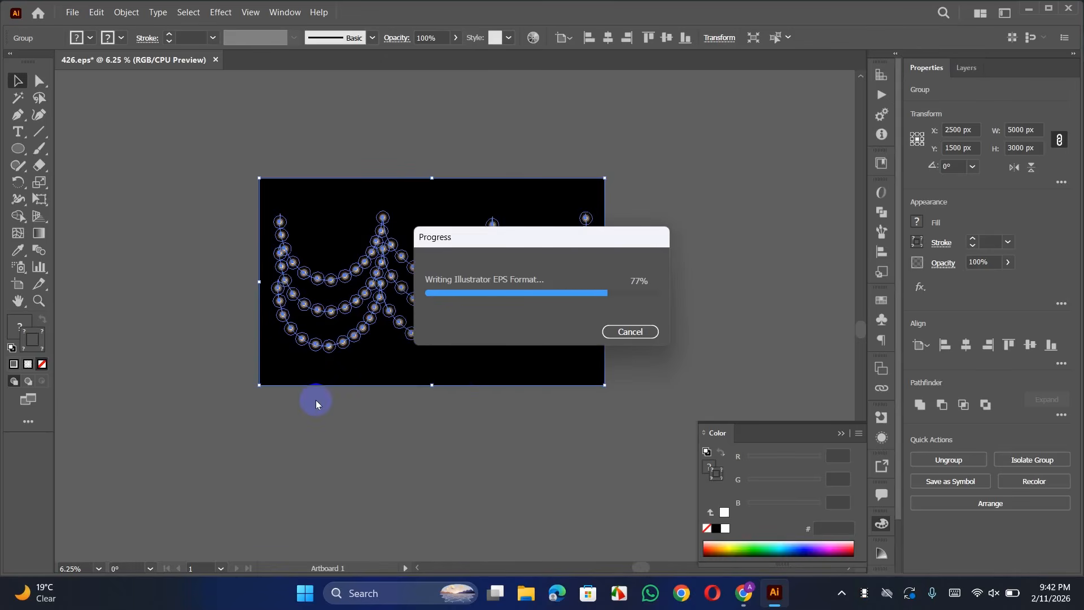
Hide the colour controls and deselect the artwork to view the finished string lights
left_click(881, 524)
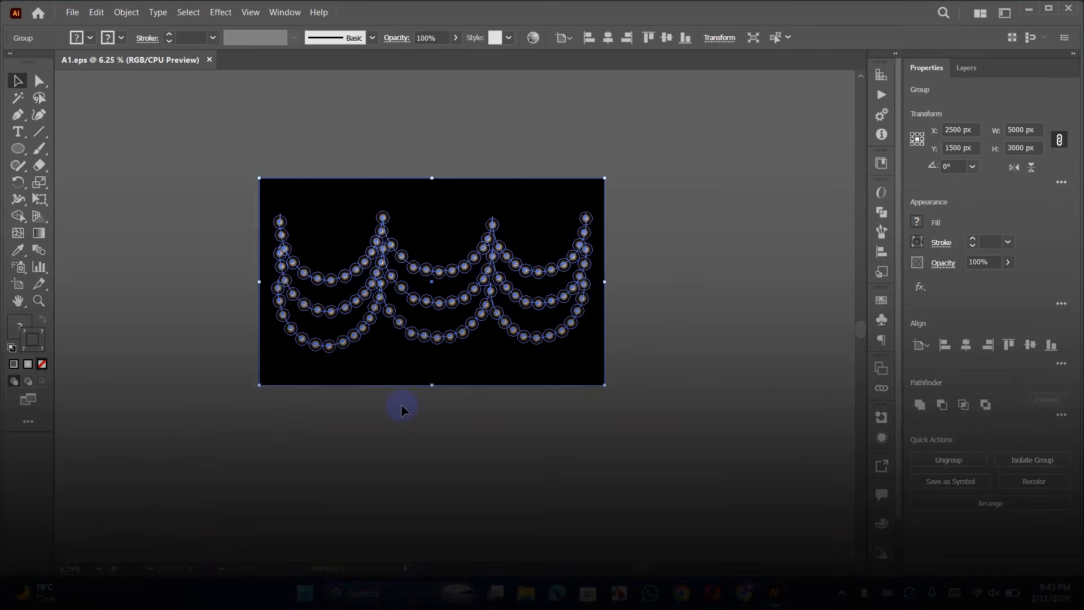
left_click(402, 408)
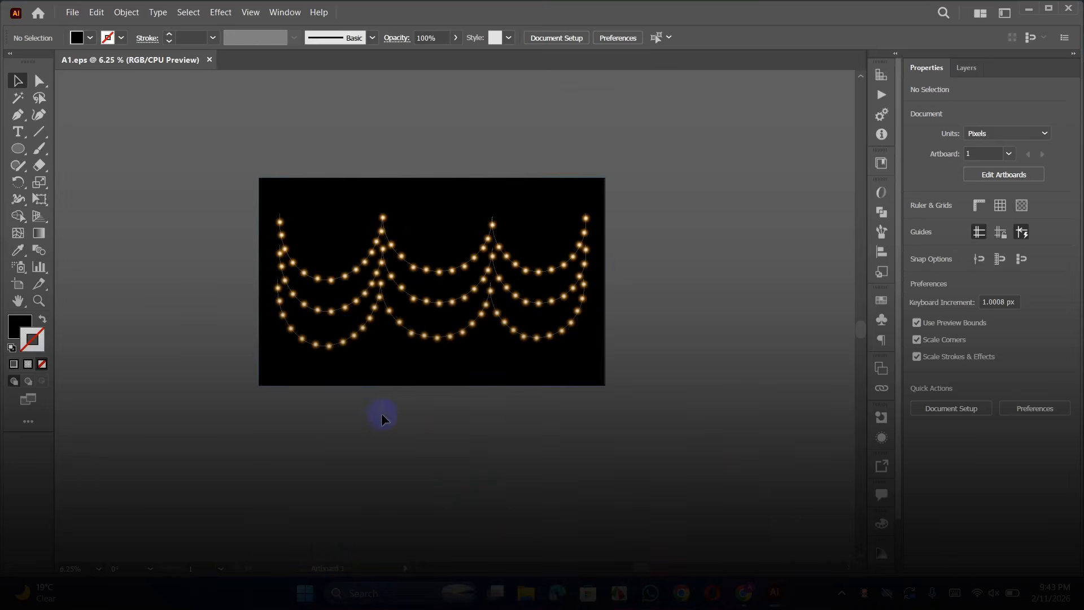
left_click_drag(381, 415, 419, 440)
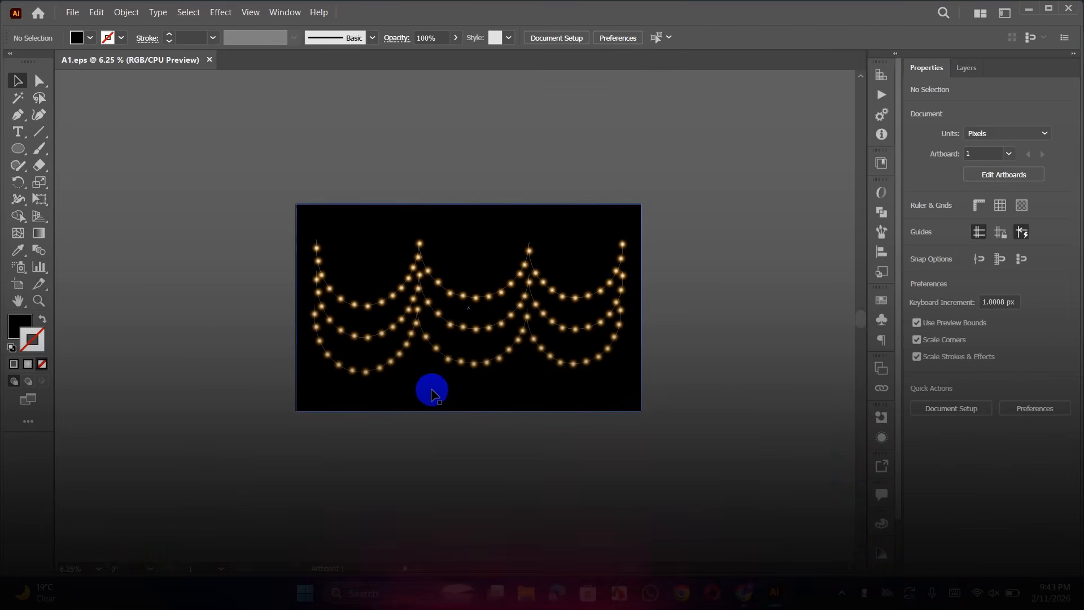